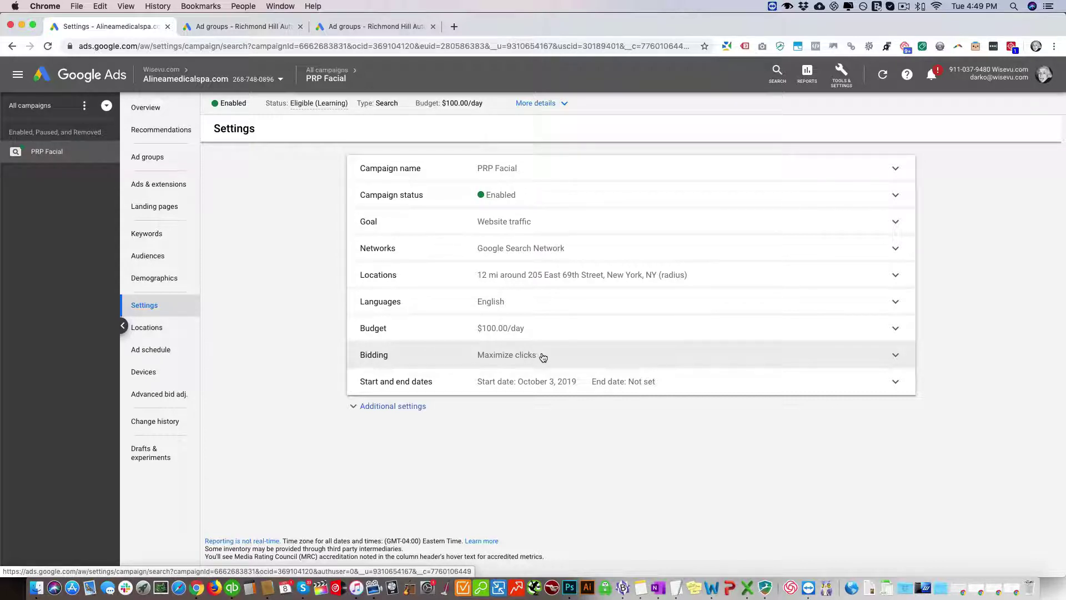
Review PRP Facial's bid strategy options, keep the Clicks focus, and cancel without changes.
{"action": "left_click", "coordinate": [872, 357]}
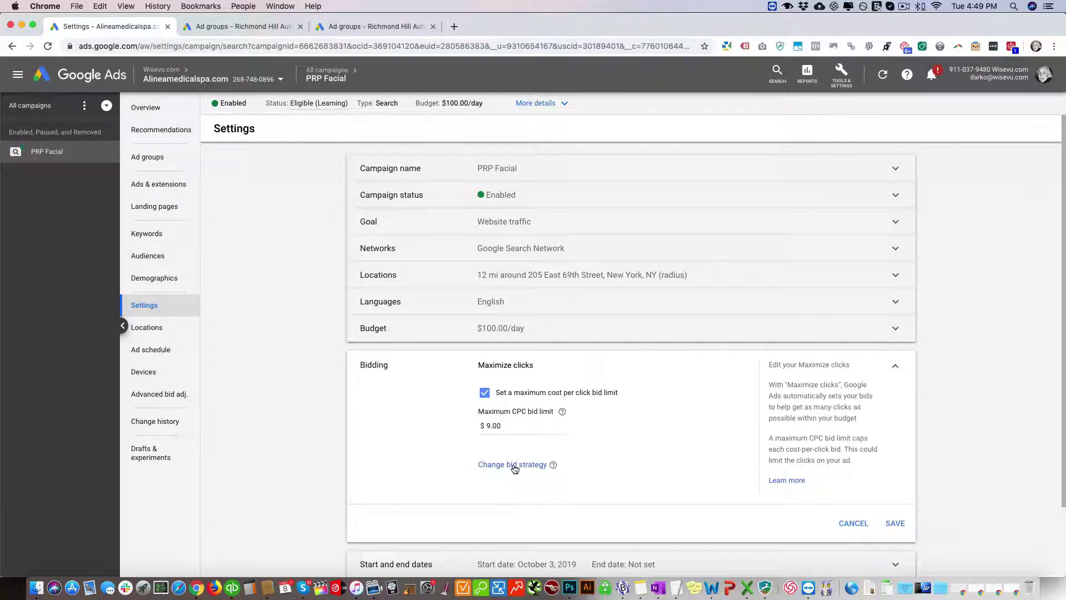
{"action": "left_click", "coordinate": [519, 467]}
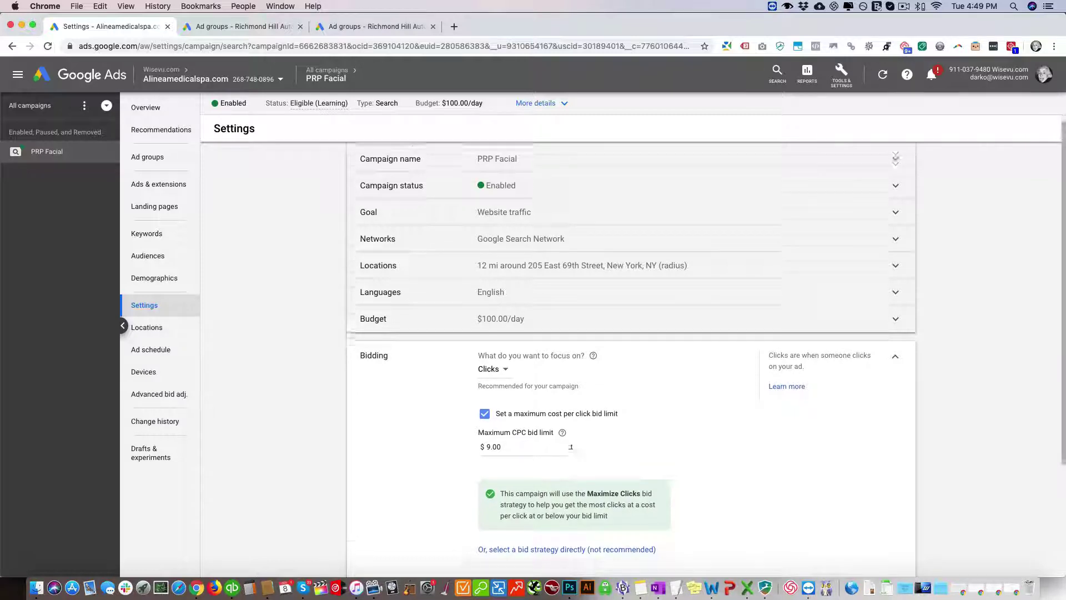
{"action": "left_click", "coordinate": [508, 340]}
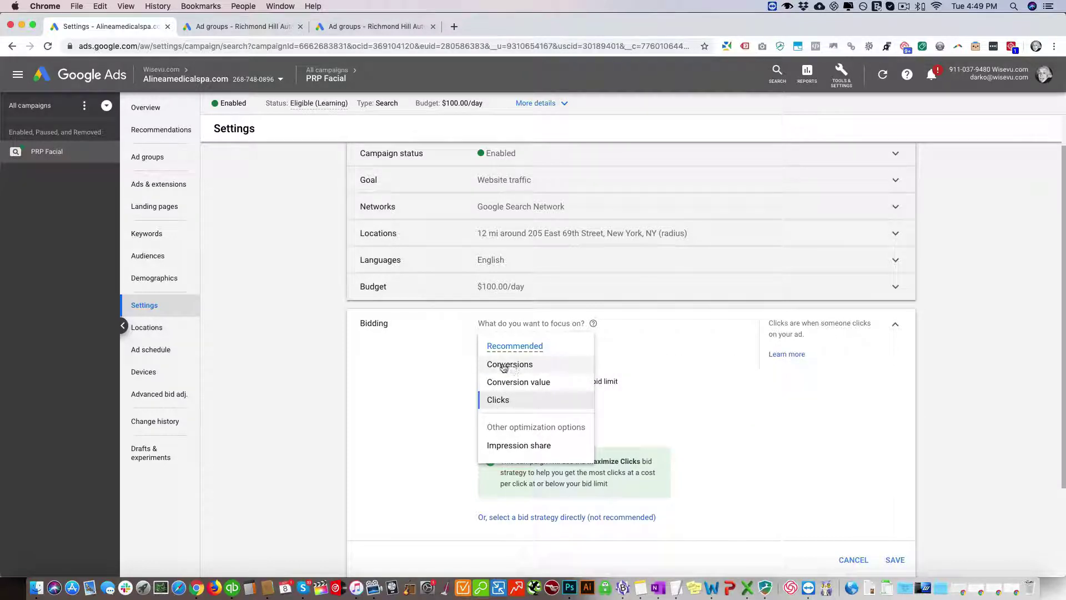
{"action": "mouse_move", "coordinate": [506, 365]}
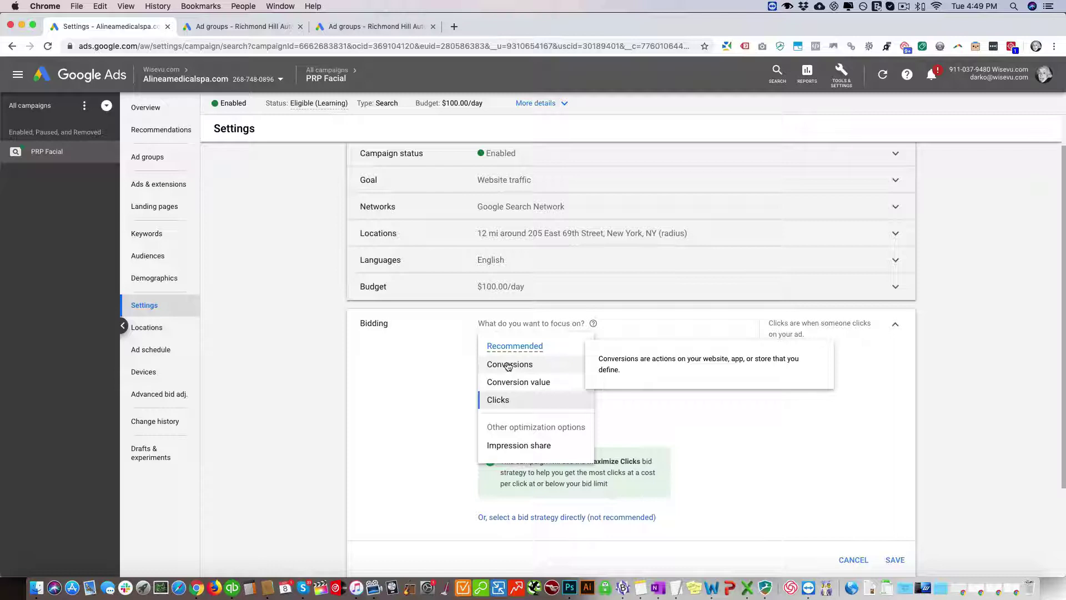
{"action": "left_click", "coordinate": [418, 363]}
{"action": "scroll", "coordinate": [480, 393], "scroll_direction": "down", "scroll_amount": 2}
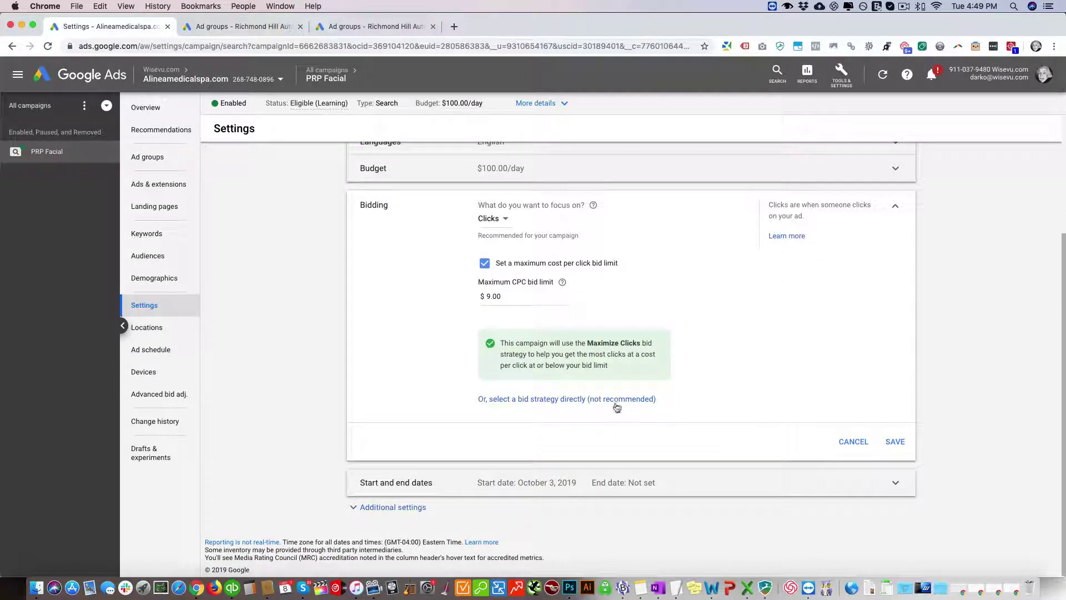
{"action": "left_click", "coordinate": [861, 442]}
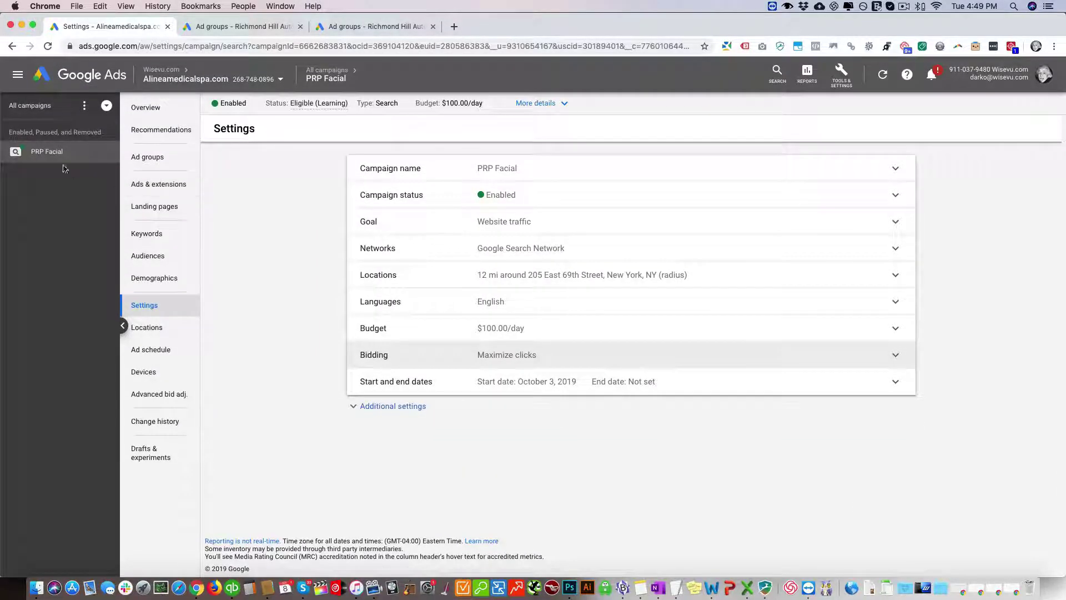
Start a new campaign draft from All campaigns named 'PRP Facial - Draft - Conversions'.
{"action": "left_click", "coordinate": [29, 107]}
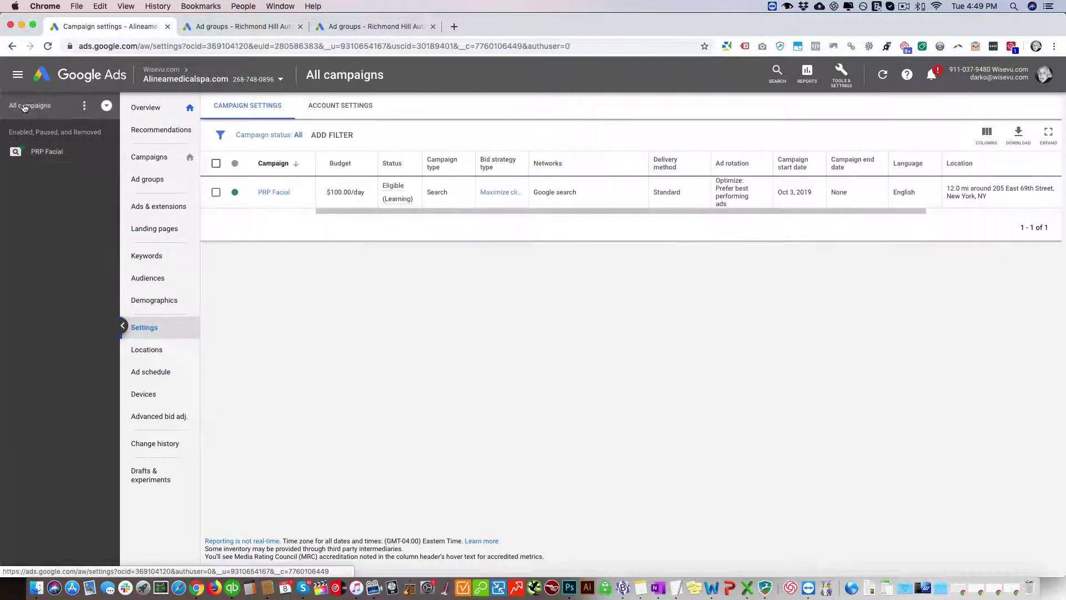
{"action": "left_click", "coordinate": [148, 476]}
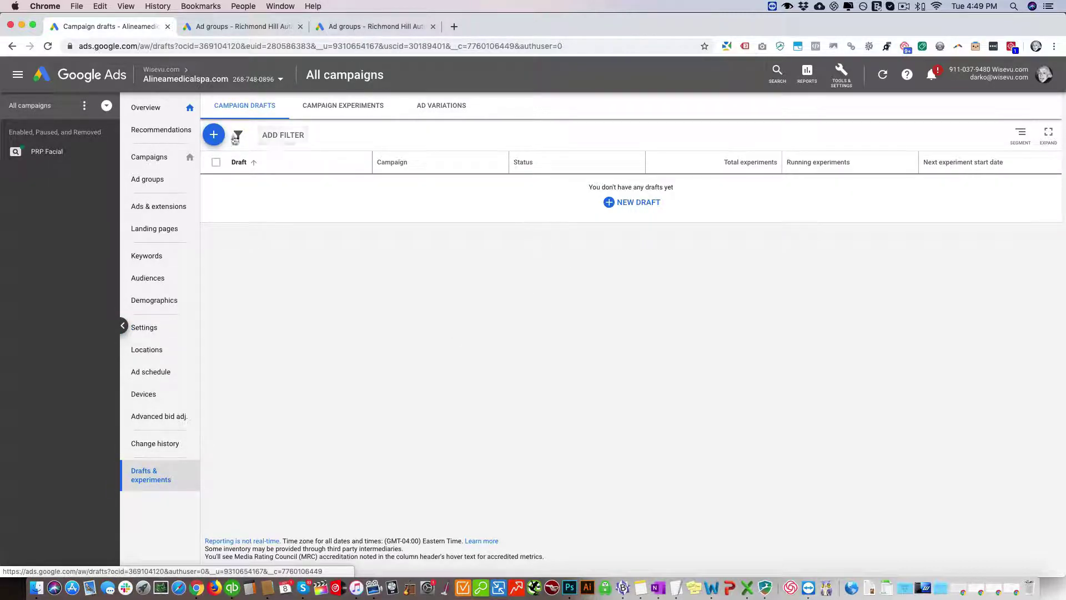
{"action": "left_click", "coordinate": [215, 135]}
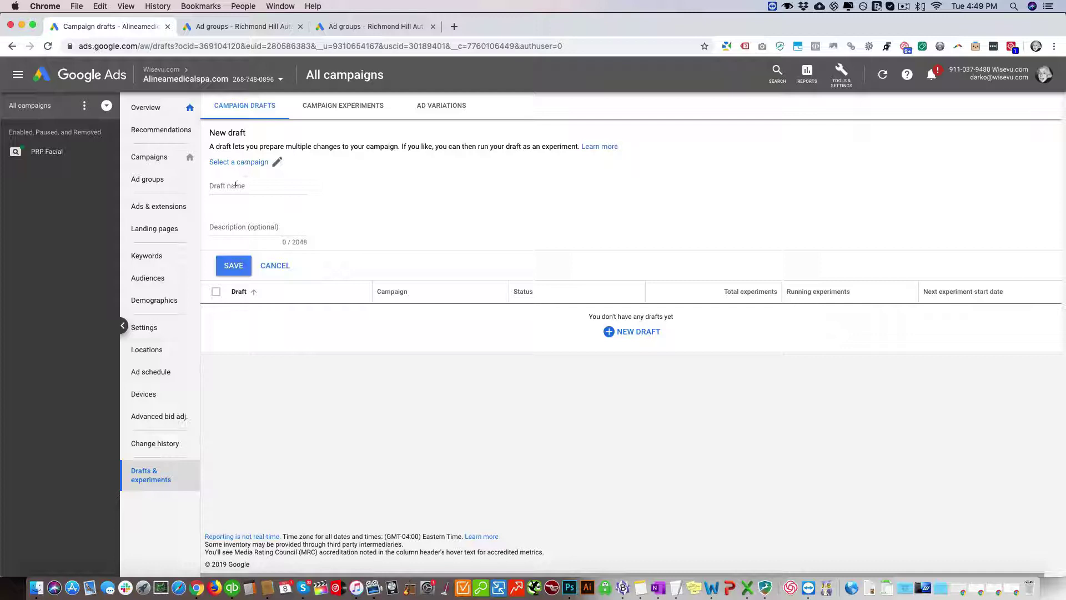
{"action": "left_click", "coordinate": [242, 184]}
{"action": "type", "text": "PRP Facial"}
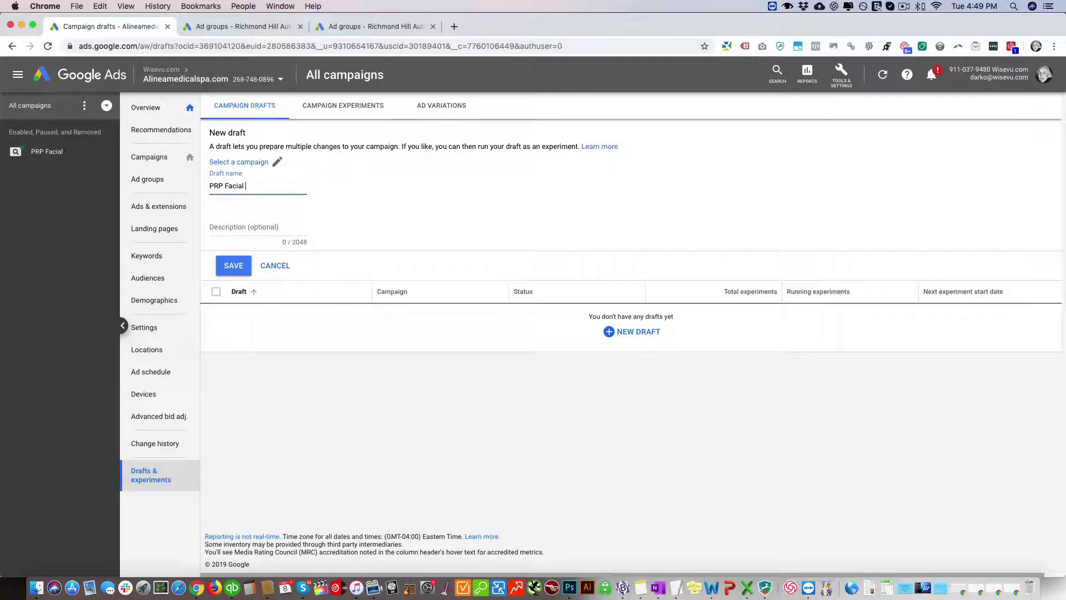
{"action": "type", "text": "Draft"}
{"action": "left_click_drag", "start_coordinate": [227, 186], "coordinate": [209, 186]}
{"action": "key", "text": "BackSpace"}
{"action": "left_click", "coordinate": [264, 184]}
{"action": "type", "text": "- Draft - Conversions"}
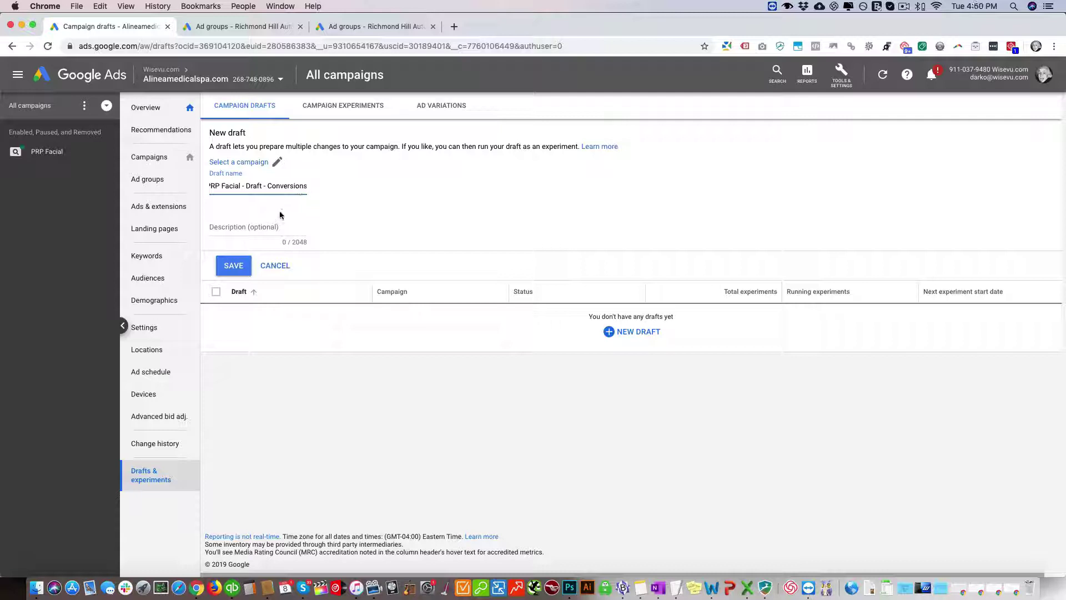
Describe the draft as 'Conversions Campaign Draft', base it on PRP Facial, and save.
{"action": "left_click", "coordinate": [253, 224]}
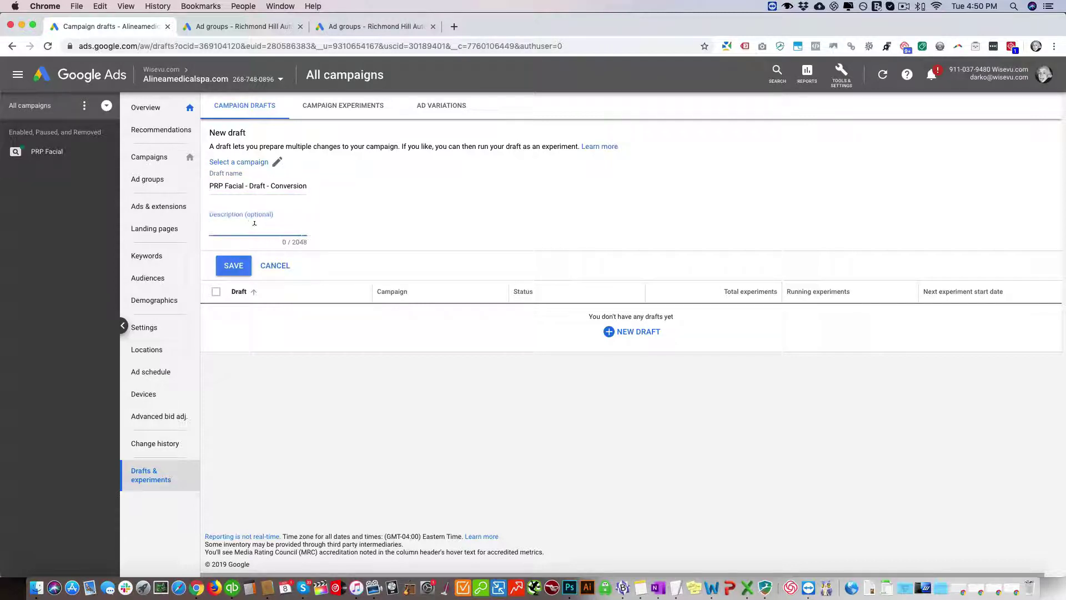
{"action": "type", "text": "Conversions Campaign Draft"}
{"action": "left_click", "coordinate": [233, 266]}
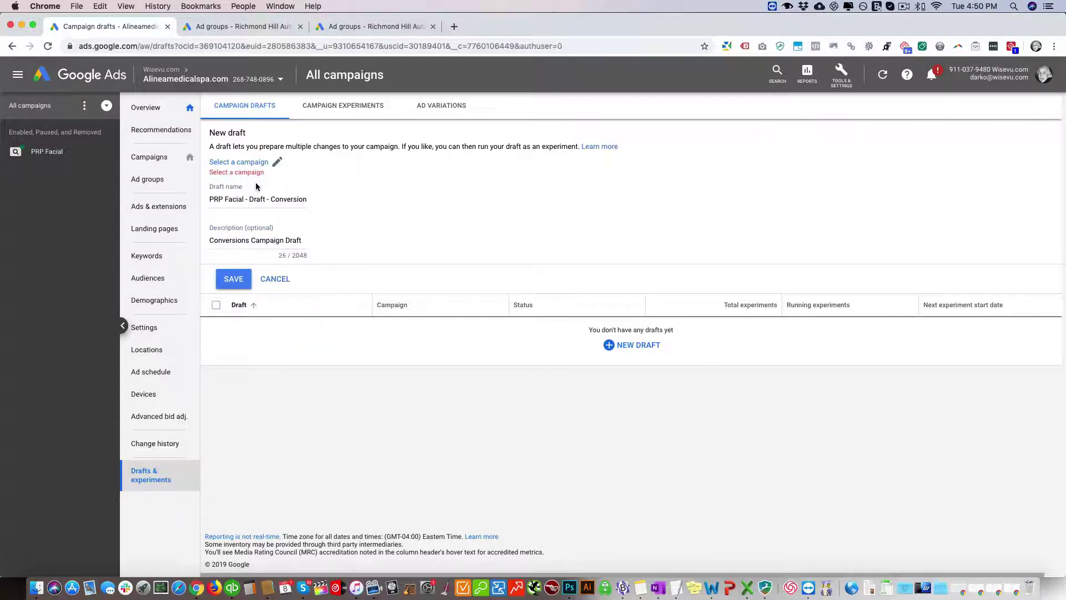
{"action": "left_click", "coordinate": [277, 163]}
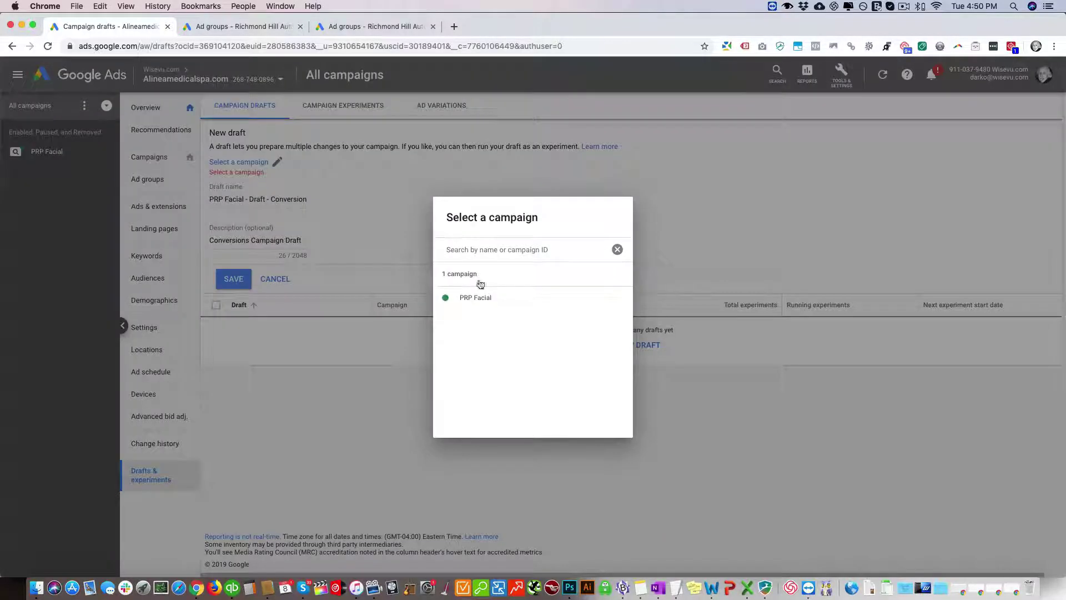
{"action": "left_click", "coordinate": [477, 297]}
{"action": "left_click", "coordinate": [231, 269]}
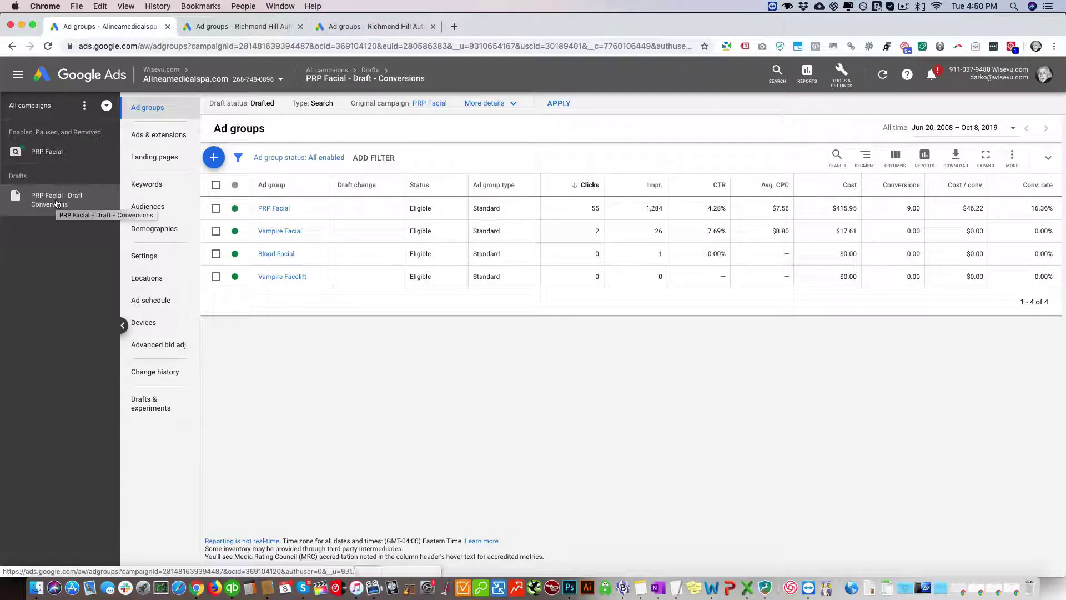
Start a new draft experiment named 'Conversions Experiment', reword its description, keeping end date Nov 23, 2019.
{"action": "left_click", "coordinate": [155, 406]}
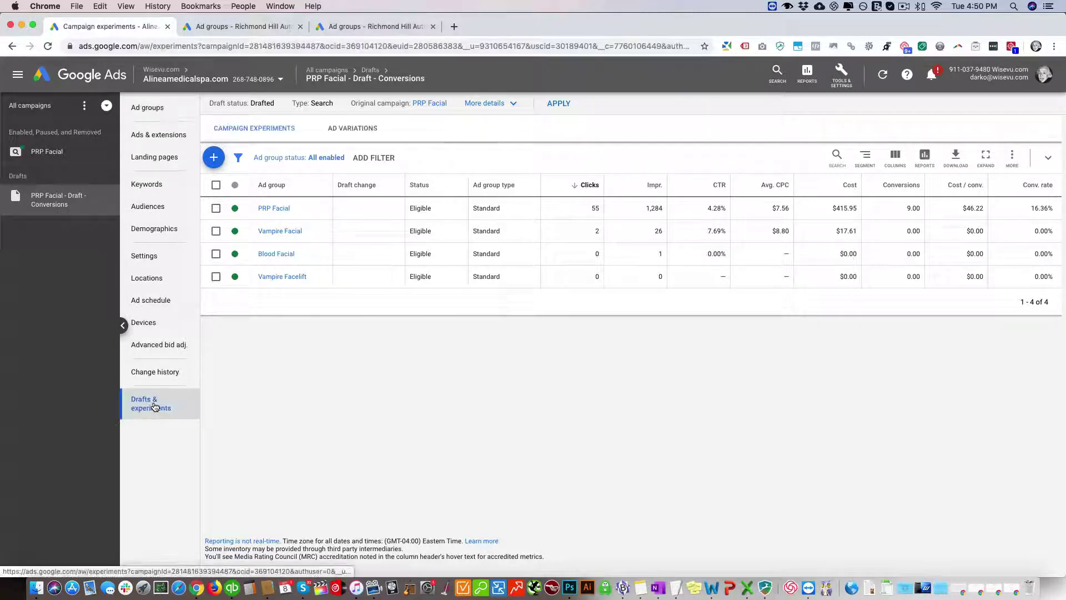
{"action": "left_click", "coordinate": [628, 231]}
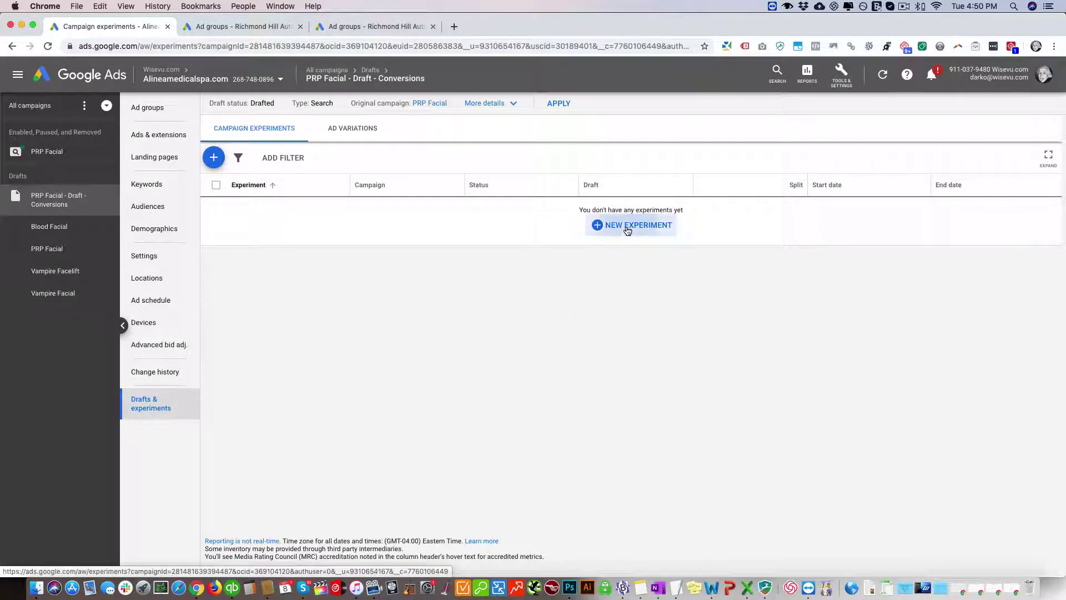
{"action": "left_click", "coordinate": [250, 182]}
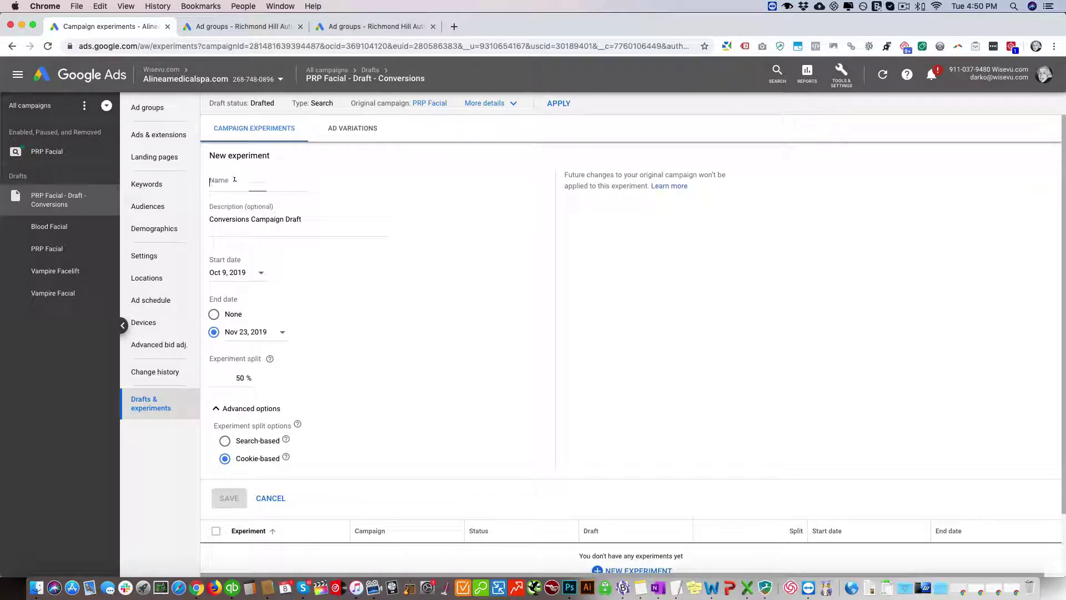
{"action": "type", "text": "C"}
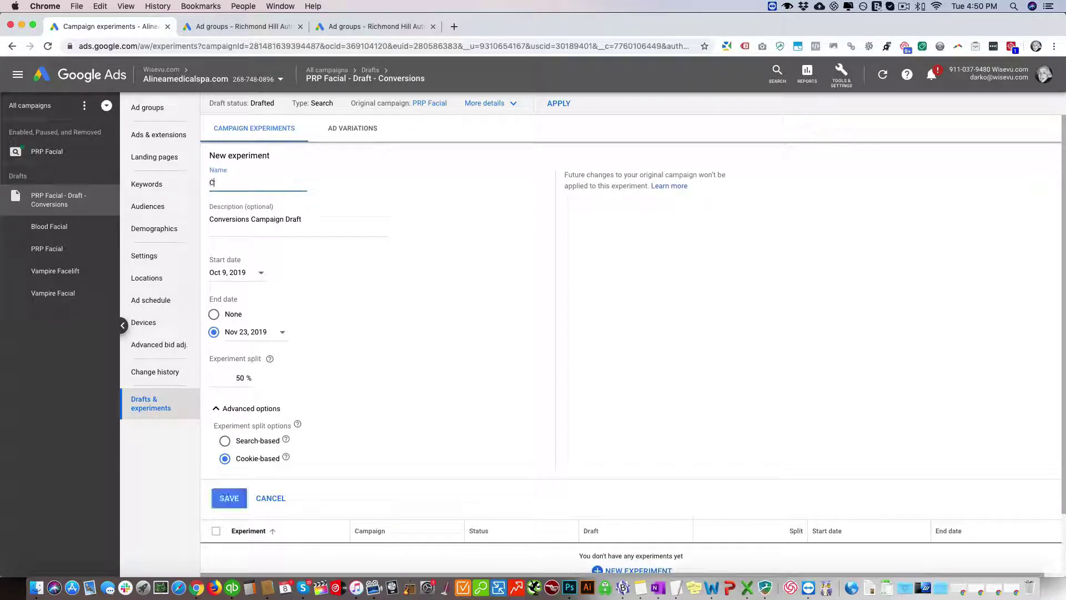
{"action": "type", "text": "onversions Experiment"}
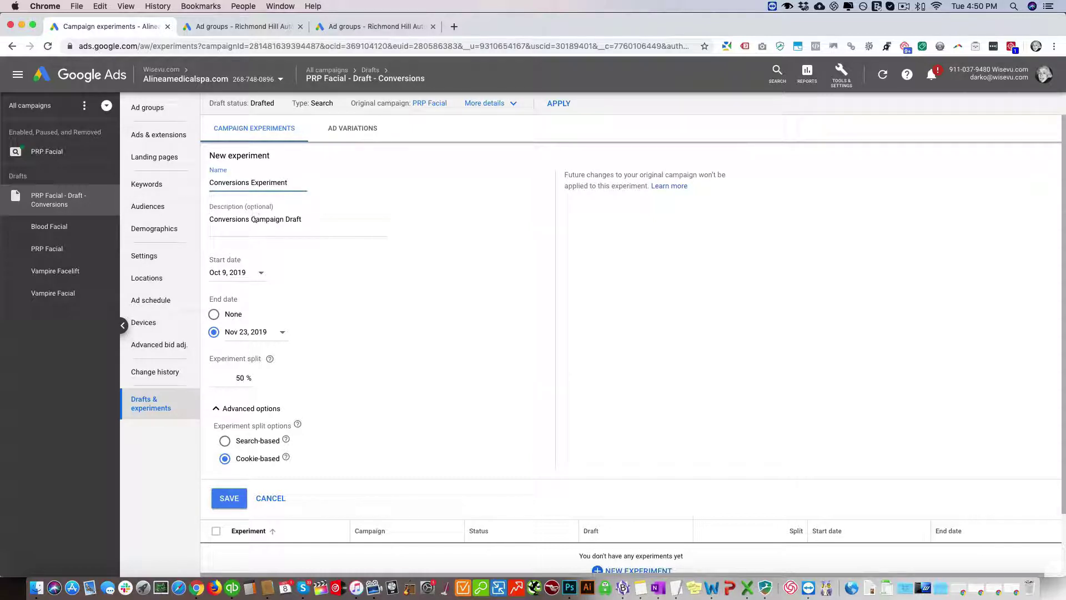
{"action": "left_click", "coordinate": [288, 220]}
{"action": "double_click", "coordinate": [287, 220]}
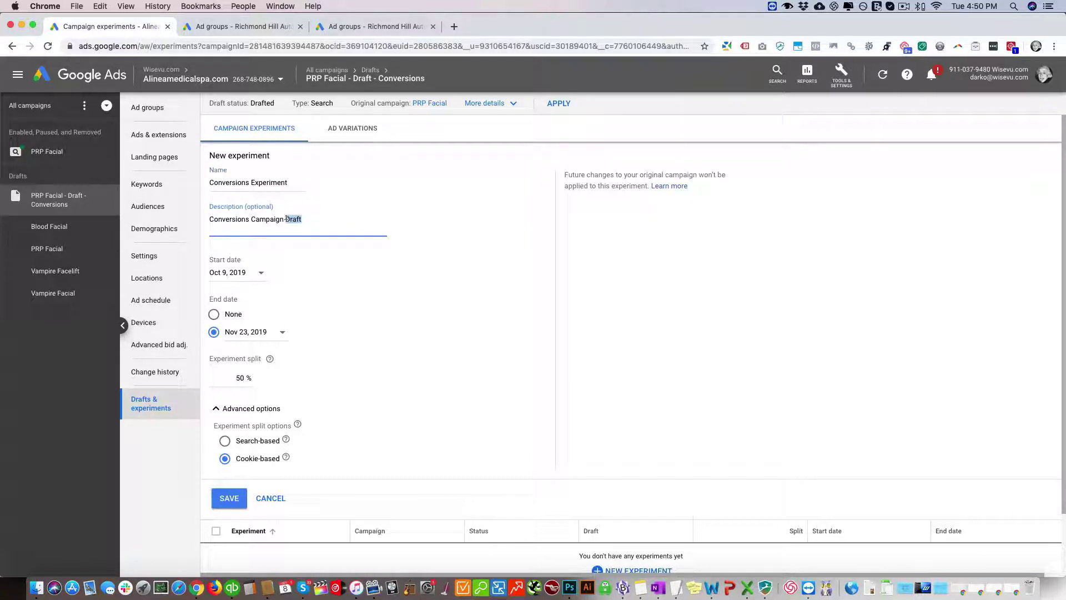
{"action": "type", "text": "Experimen"}
{"action": "left_click", "coordinate": [282, 332]}
{"action": "left_click", "coordinate": [368, 301]}
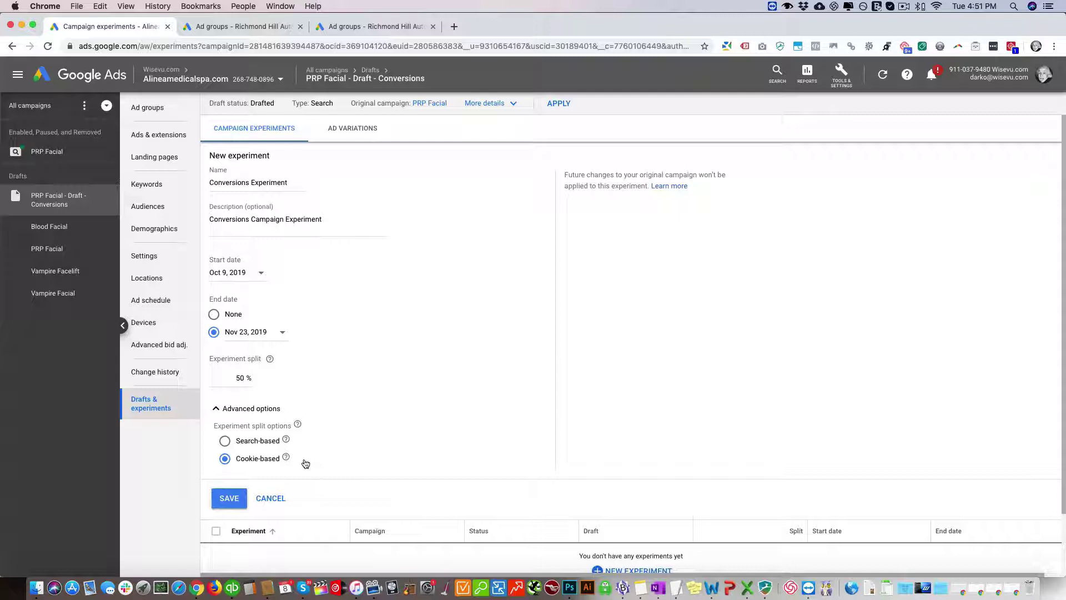
Choose search-based splitting, set End date to None, and save the Conversions Experiment.
{"action": "left_click", "coordinate": [225, 442]}
{"action": "scroll", "coordinate": [343, 435], "scroll_direction": "down", "scroll_amount": 2}
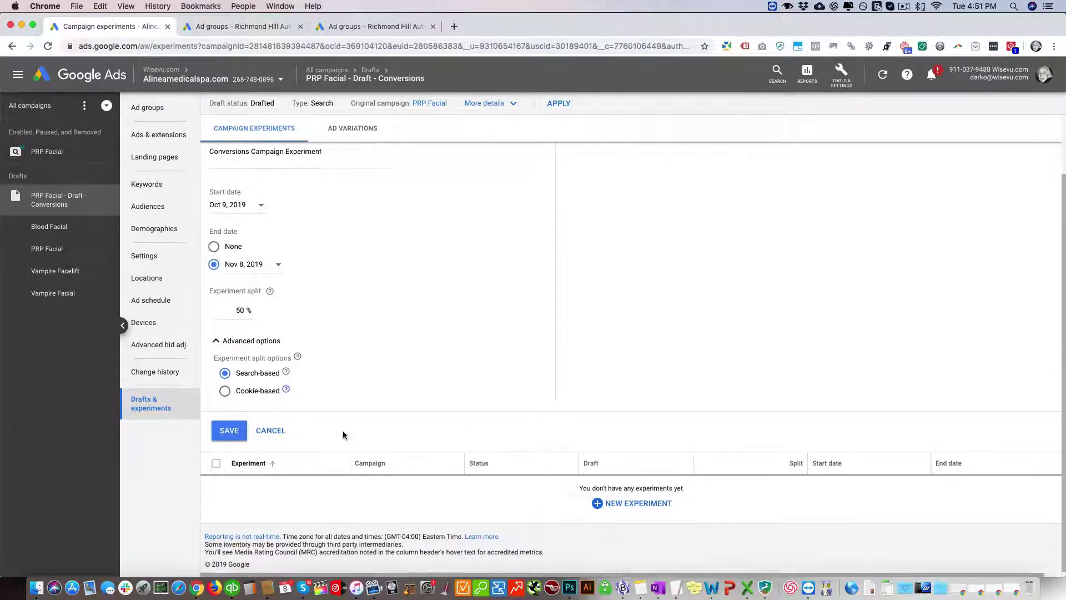
{"action": "scroll", "coordinate": [340, 433], "scroll_direction": "up", "scroll_amount": 2}
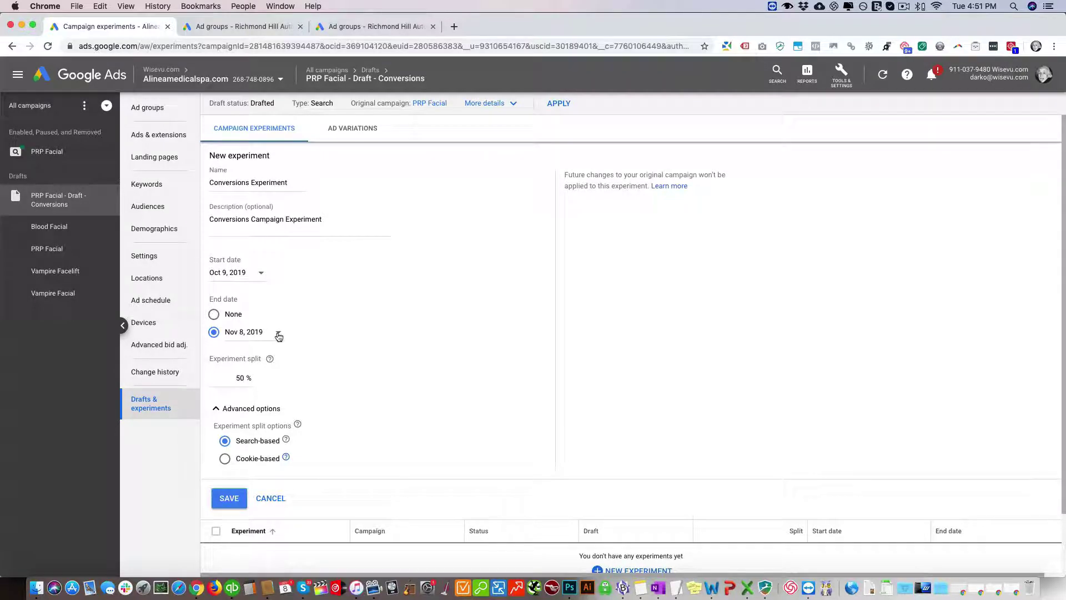
{"action": "left_click", "coordinate": [279, 334]}
{"action": "left_click", "coordinate": [214, 315]}
{"action": "left_click", "coordinate": [232, 501]}
{"action": "left_click", "coordinate": [228, 499]}
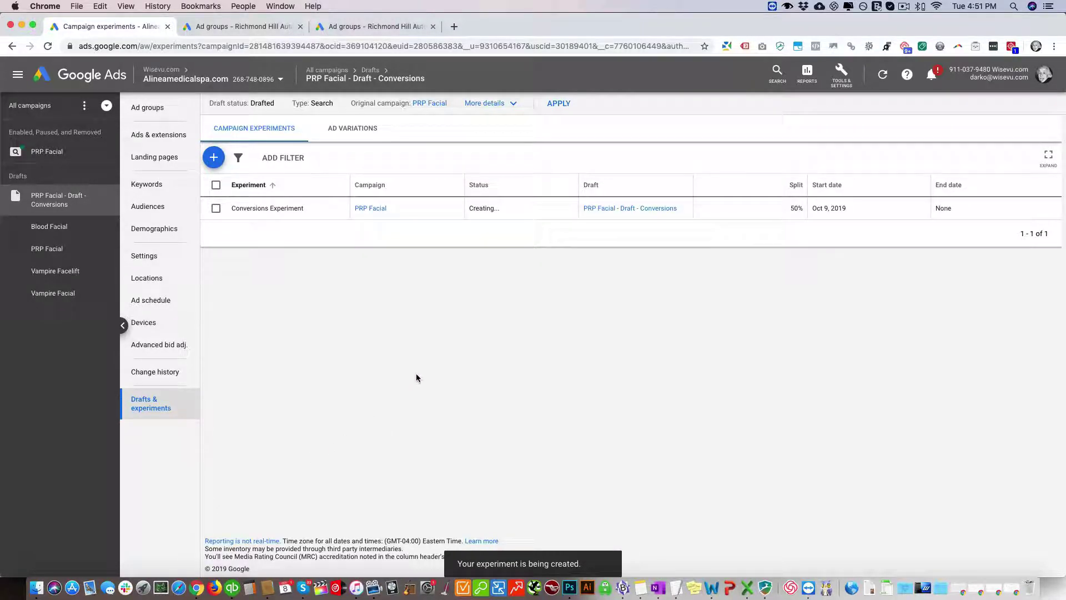
Change the draft's bidding focus to Conversions and add a $37.71 target cost per action.
{"action": "left_click", "coordinate": [151, 261]}
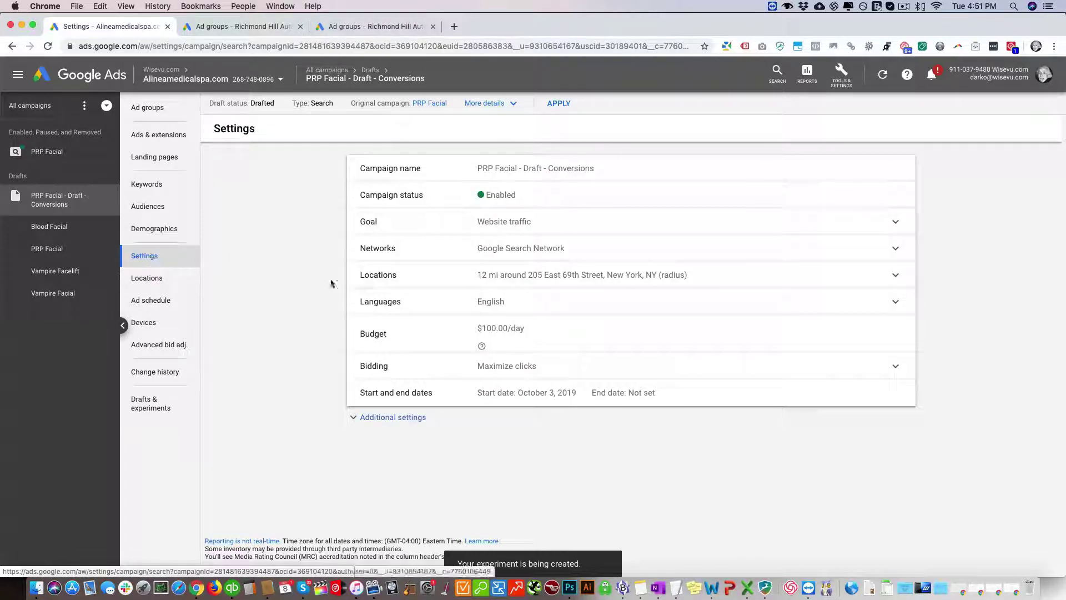
{"action": "left_click", "coordinate": [881, 369]}
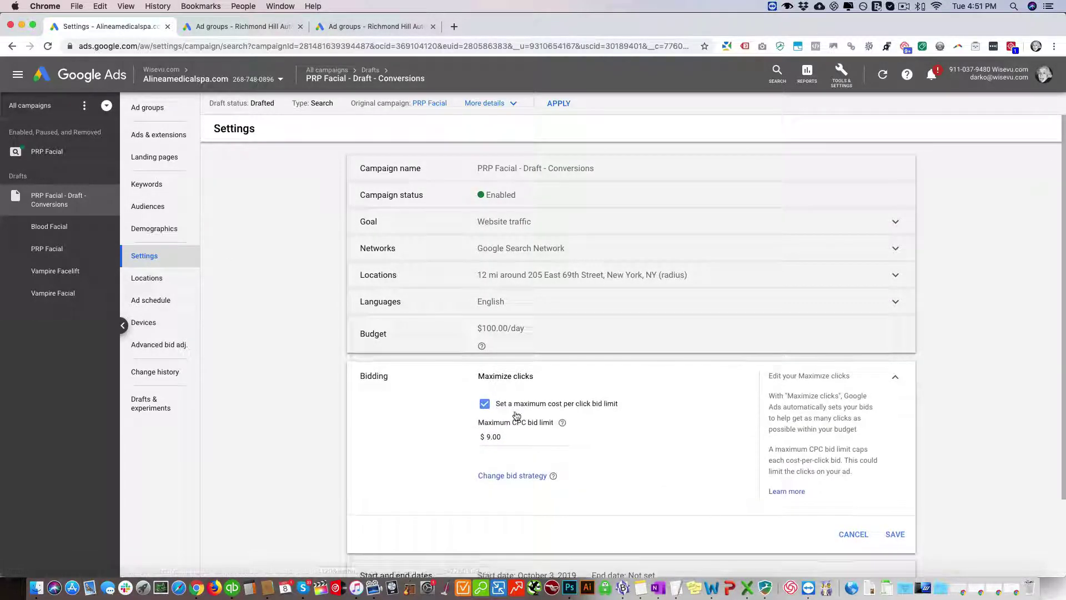
{"action": "left_click", "coordinate": [521, 476]}
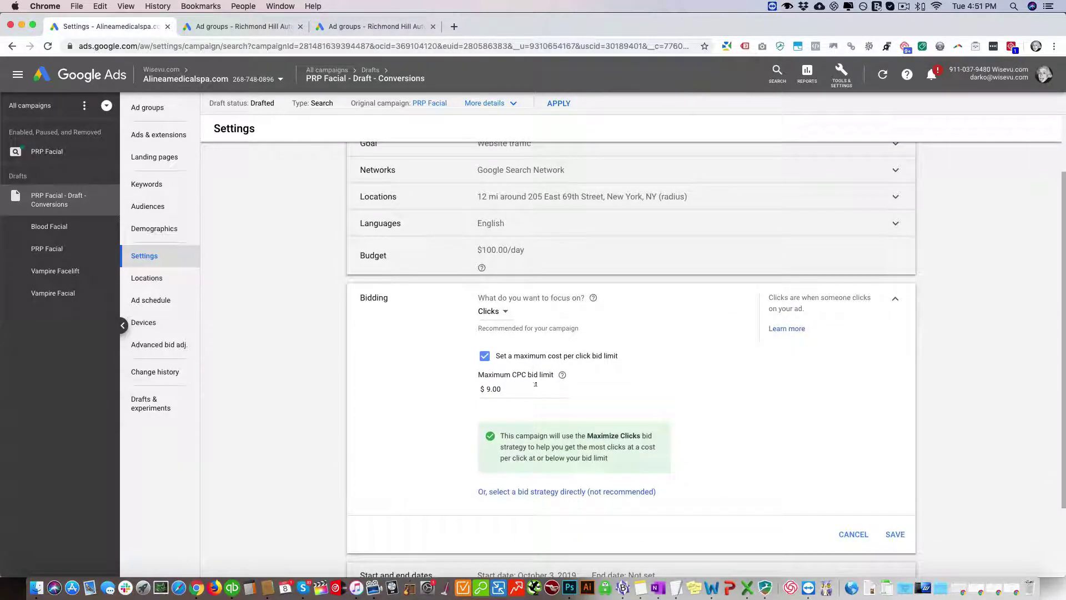
{"action": "left_click", "coordinate": [511, 321]}
{"action": "left_click", "coordinate": [510, 339]}
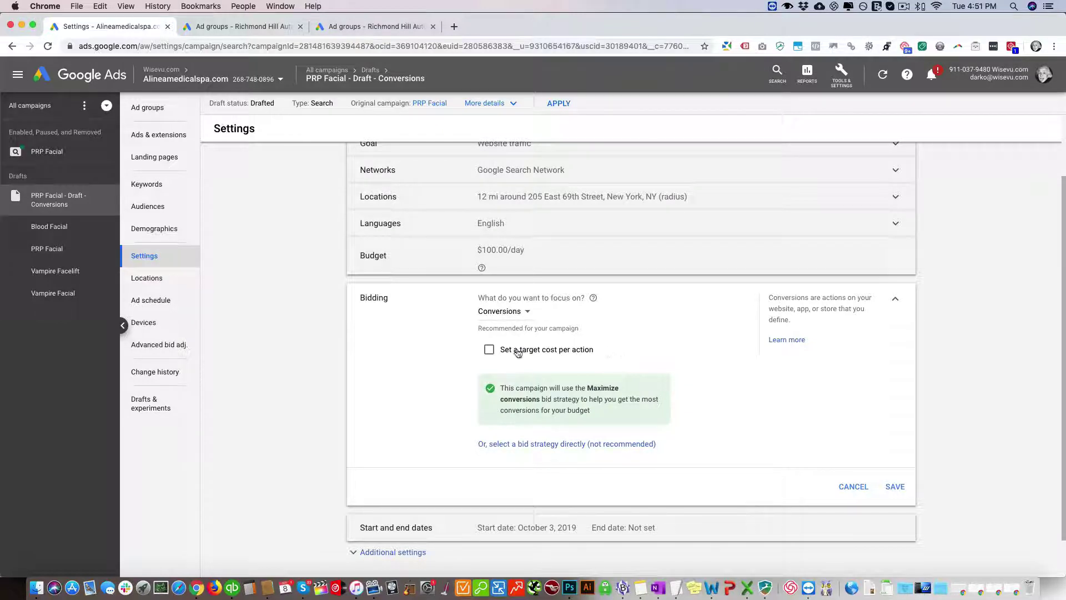
{"action": "left_click", "coordinate": [489, 349]}
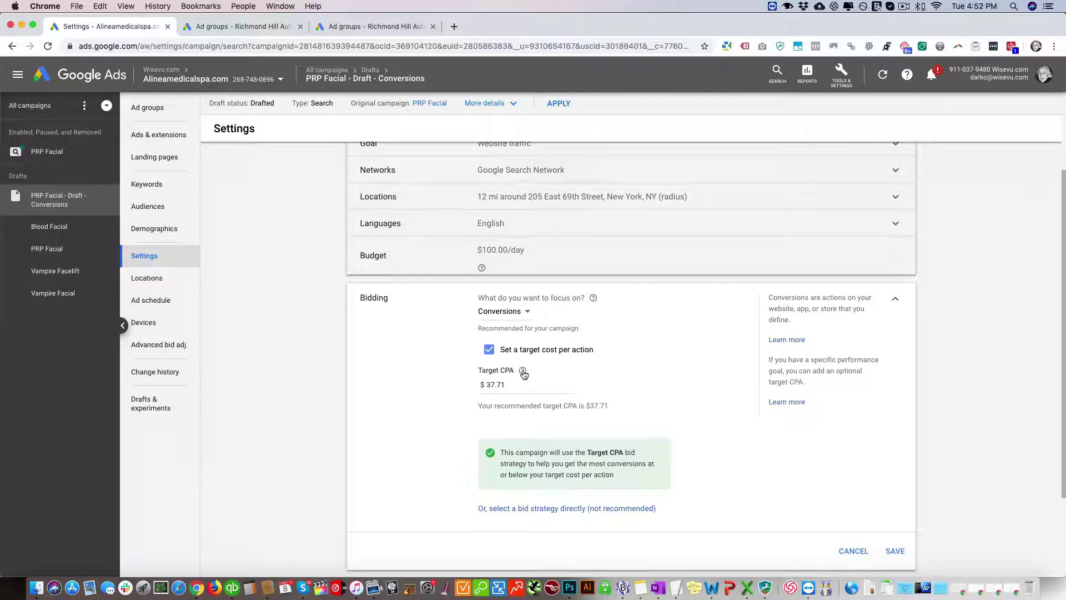
{"action": "mouse_move", "coordinate": [524, 373]}
{"action": "left_click_drag", "start_coordinate": [525, 383], "coordinate": [482, 385]}
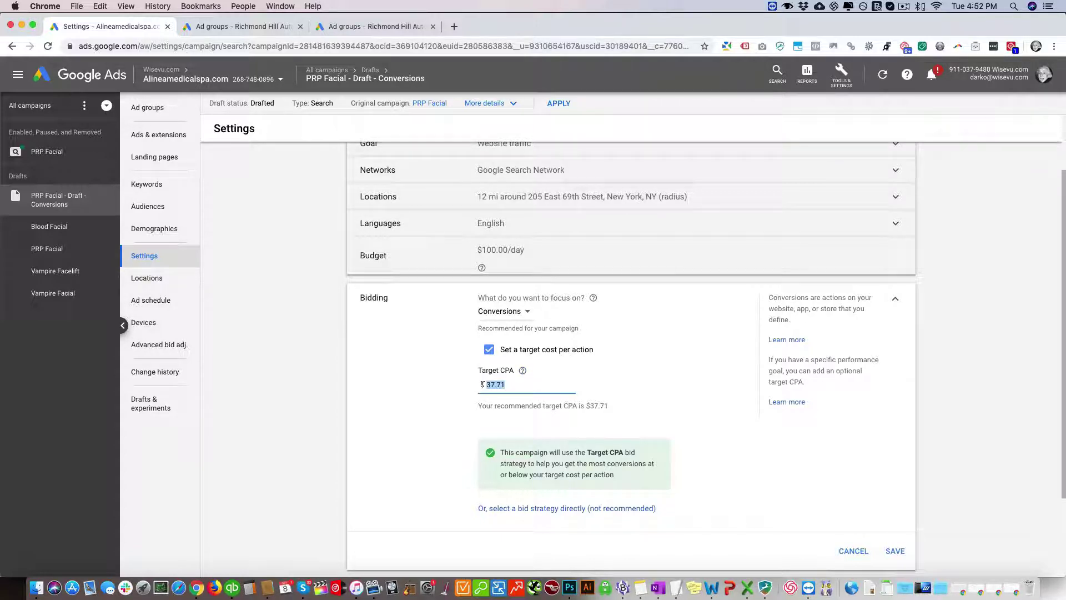
Drop the target CPA, confirm Maximize conversions as the bid strategy, and save the bidding.
{"action": "left_click", "coordinate": [510, 382]}
{"action": "left_click", "coordinate": [490, 350]}
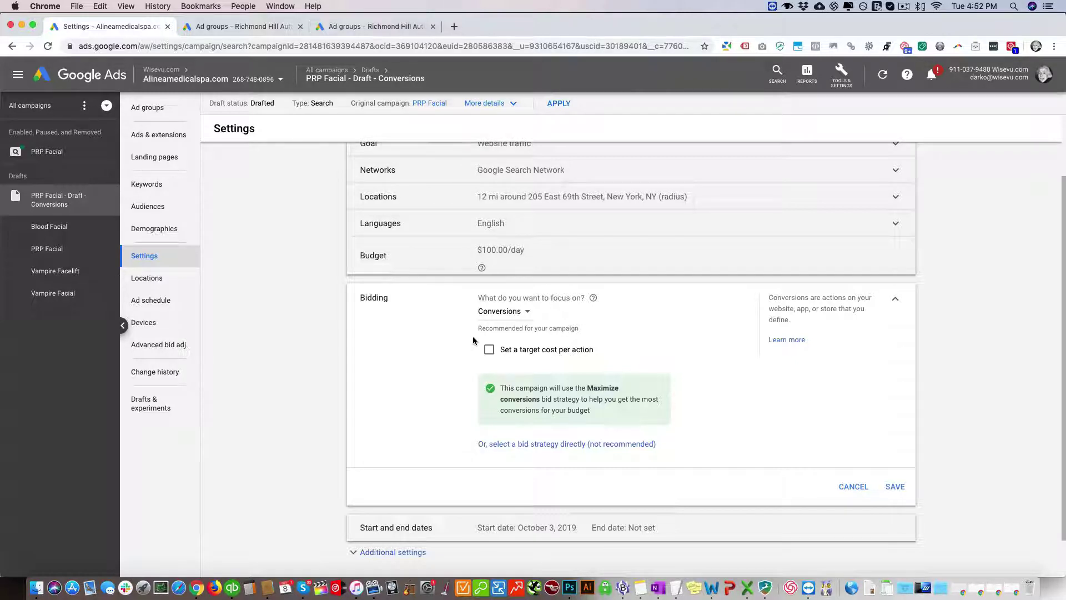
{"action": "scroll", "coordinate": [705, 435], "scroll_direction": "up", "scroll_amount": 2}
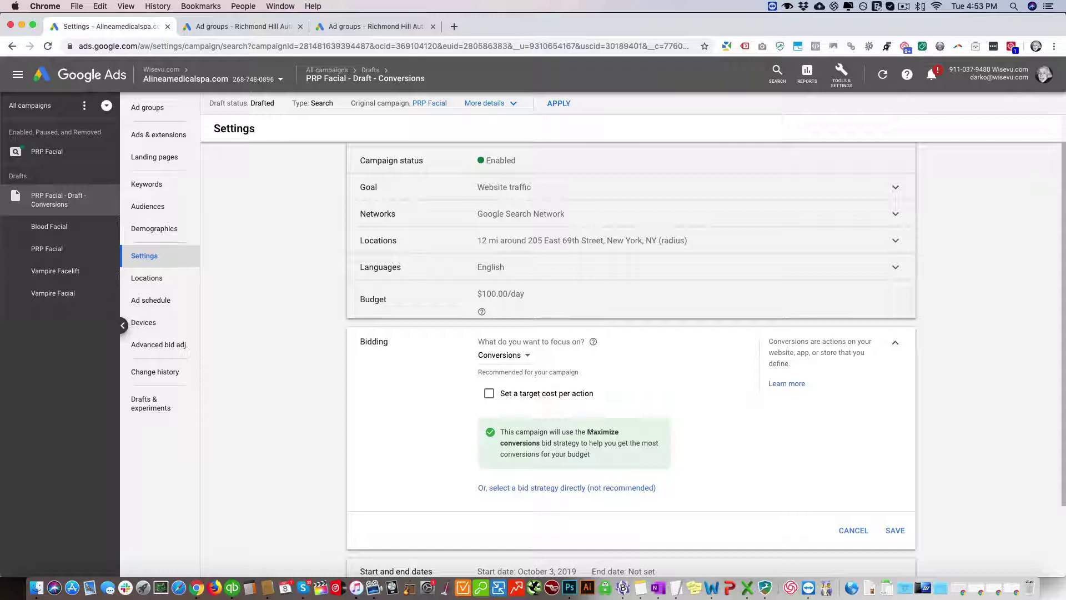
{"action": "left_click", "coordinate": [544, 487]}
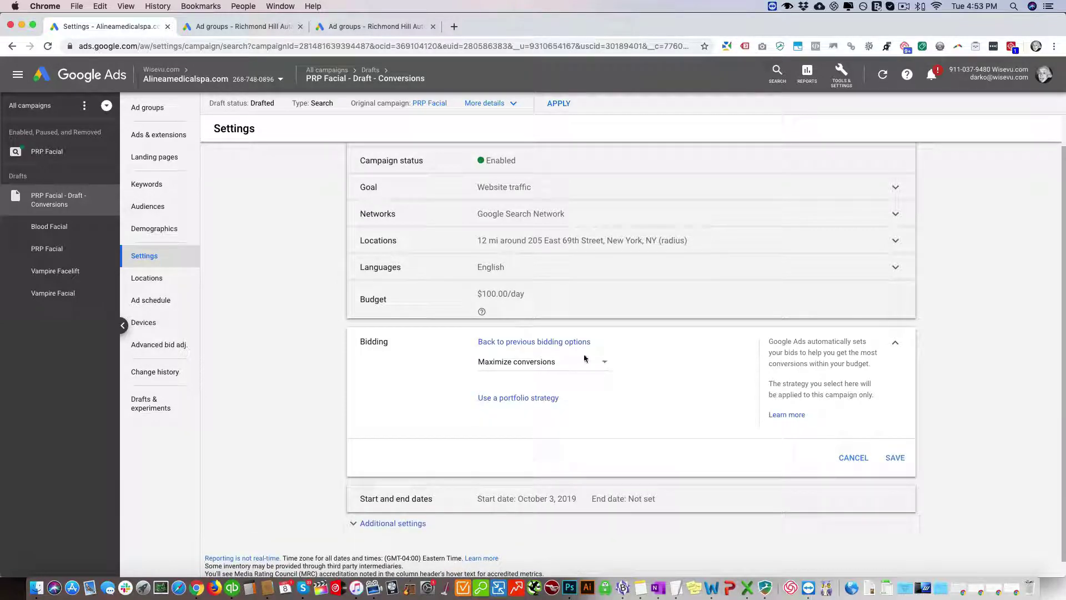
{"action": "left_click", "coordinate": [600, 361]}
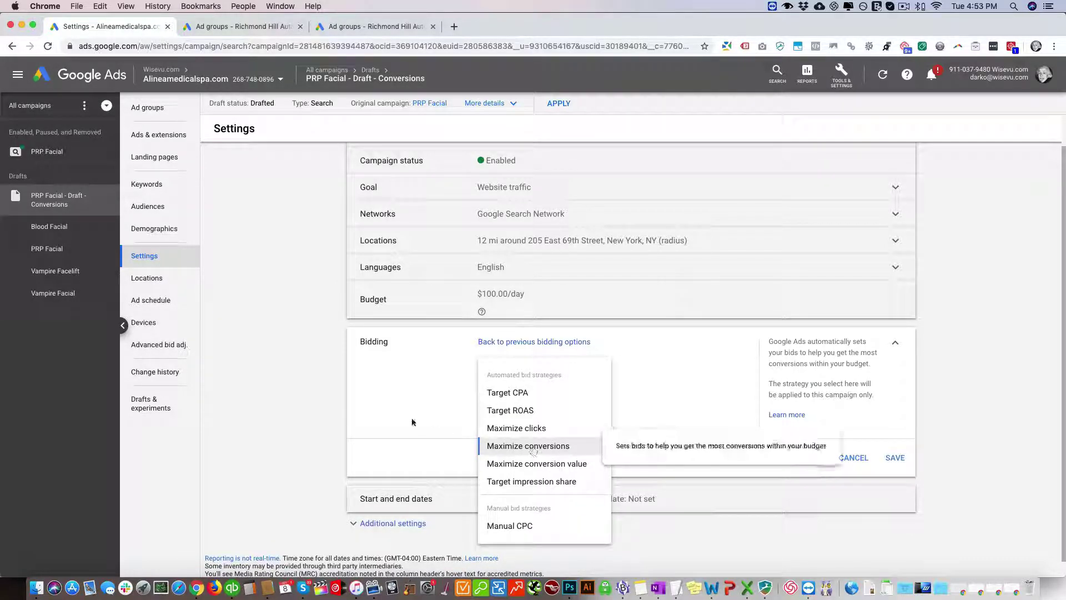
{"action": "left_click", "coordinate": [530, 447]}
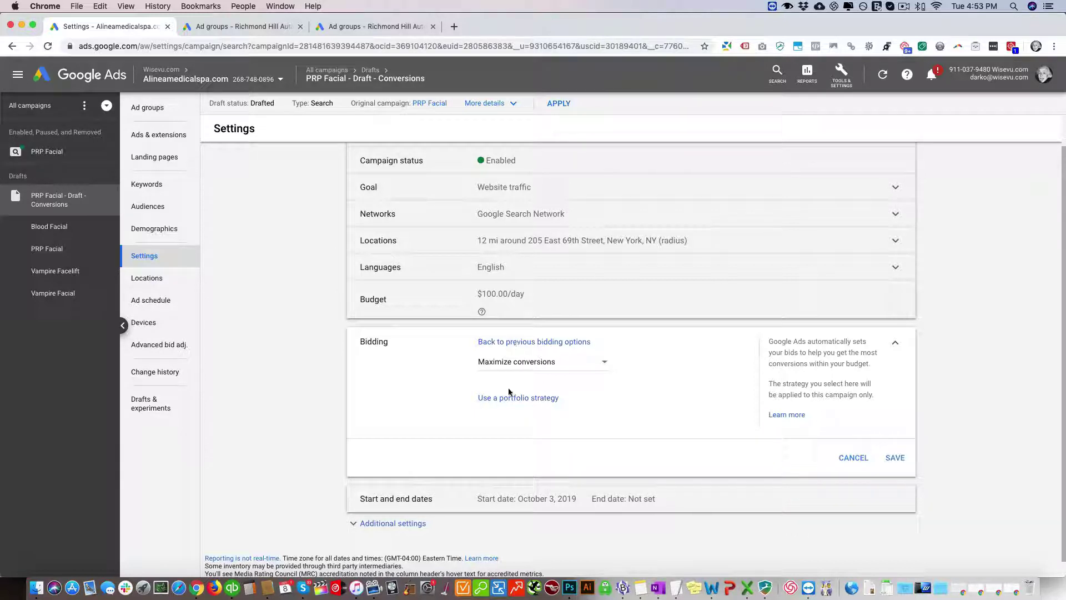
{"action": "left_click", "coordinate": [519, 342]}
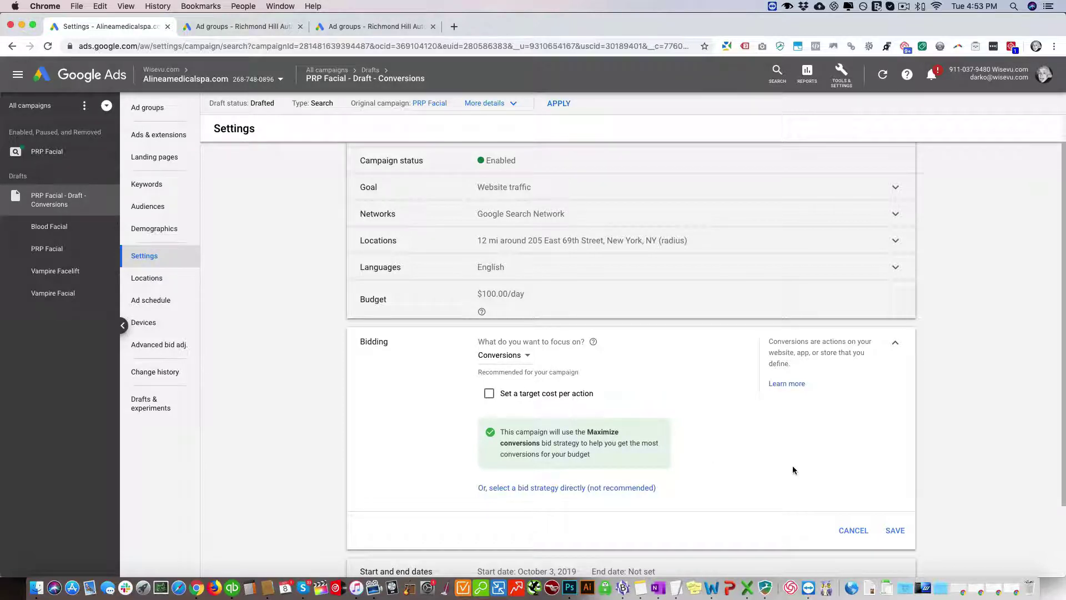
{"action": "scroll", "coordinate": [792, 465], "scroll_direction": "down", "scroll_amount": 2}
{"action": "left_click", "coordinate": [895, 470]}
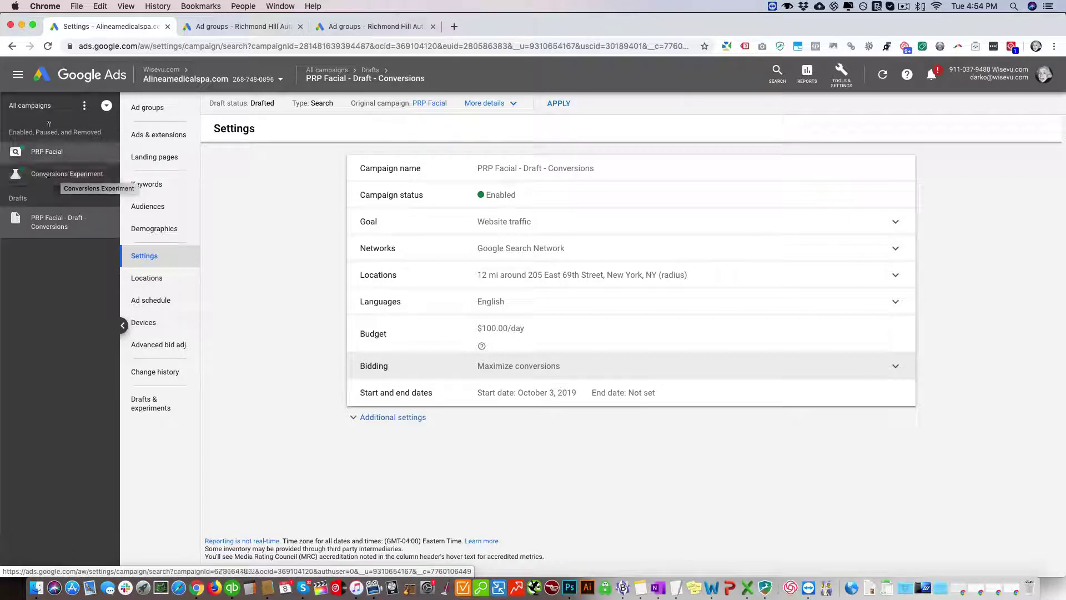
Compare the Conversions Experiment's settings with the PRP Facial draft's settings.
{"action": "left_click", "coordinate": [47, 174]}
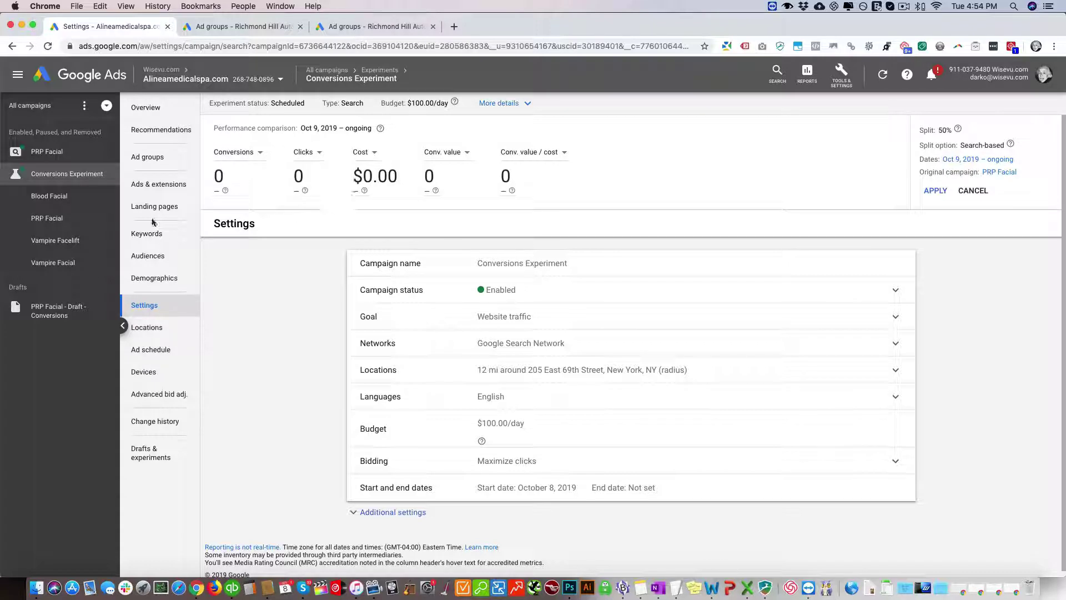
{"action": "left_click", "coordinate": [47, 314]}
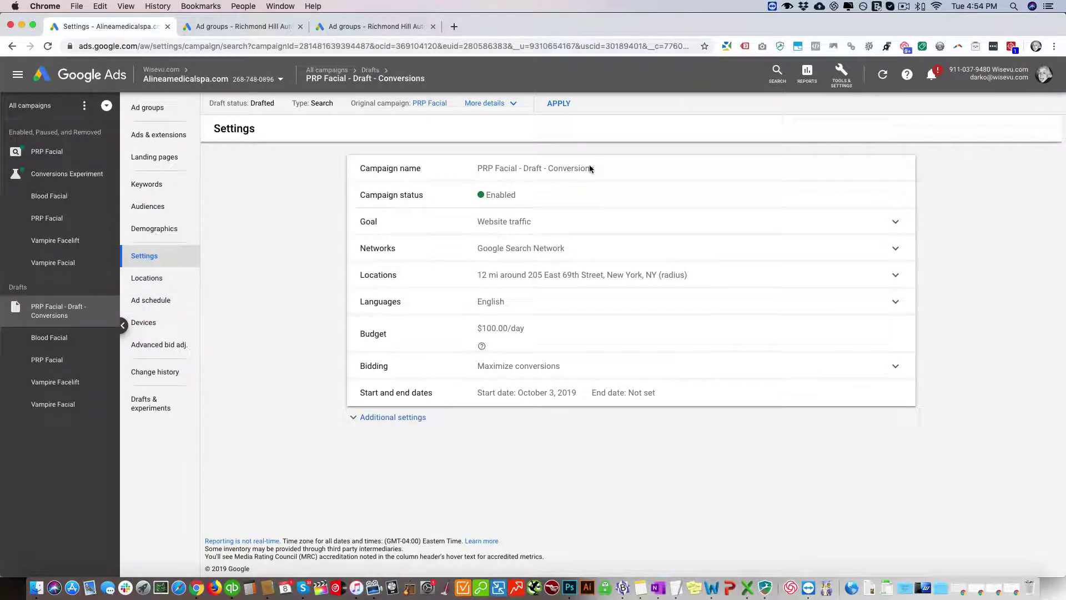
{"action": "left_click", "coordinate": [148, 401]}
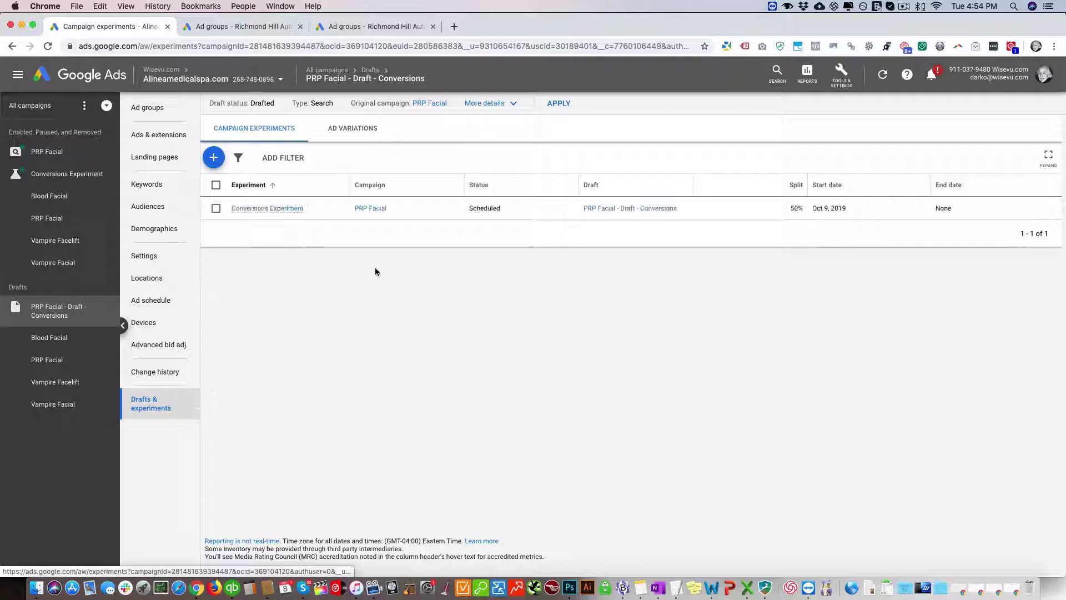
Rename the experiment to 'PRP Facial Conversions Experiment' and save.
{"action": "left_click", "coordinate": [309, 209]}
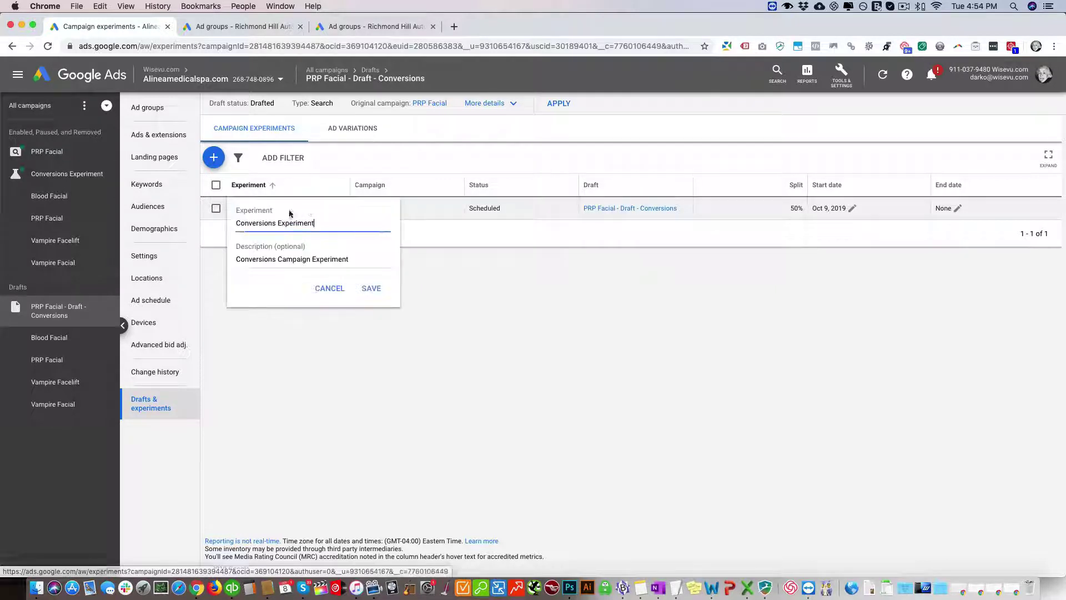
{"action": "left_click", "coordinate": [238, 222]}
{"action": "type", "text": "PRP Facial"}
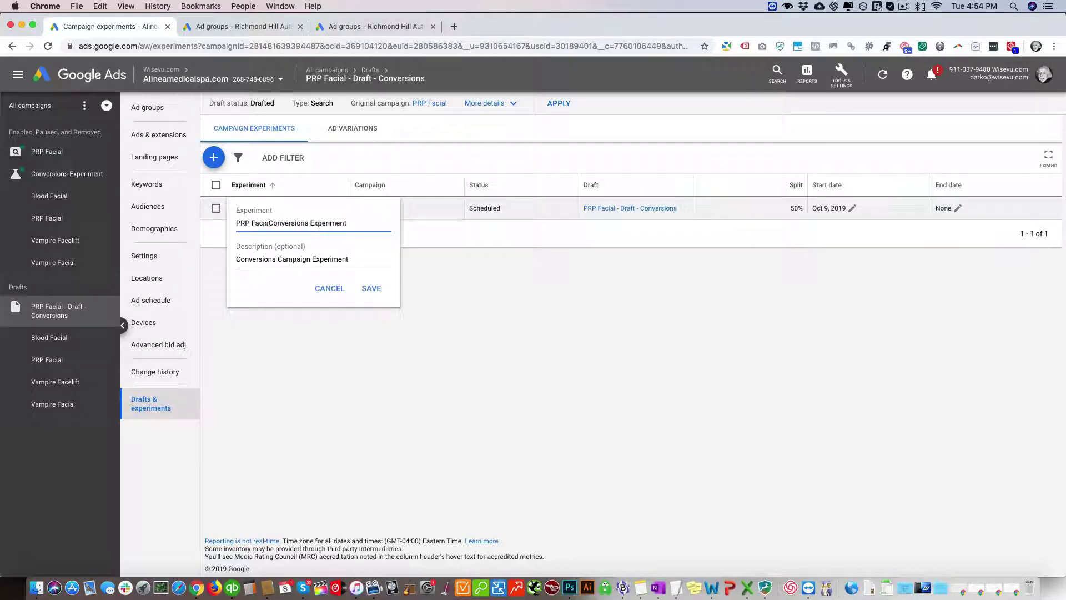
{"action": "double_click", "coordinate": [336, 223]}
{"action": "key", "text": "Right"}
{"action": "left_click", "coordinate": [381, 290]}
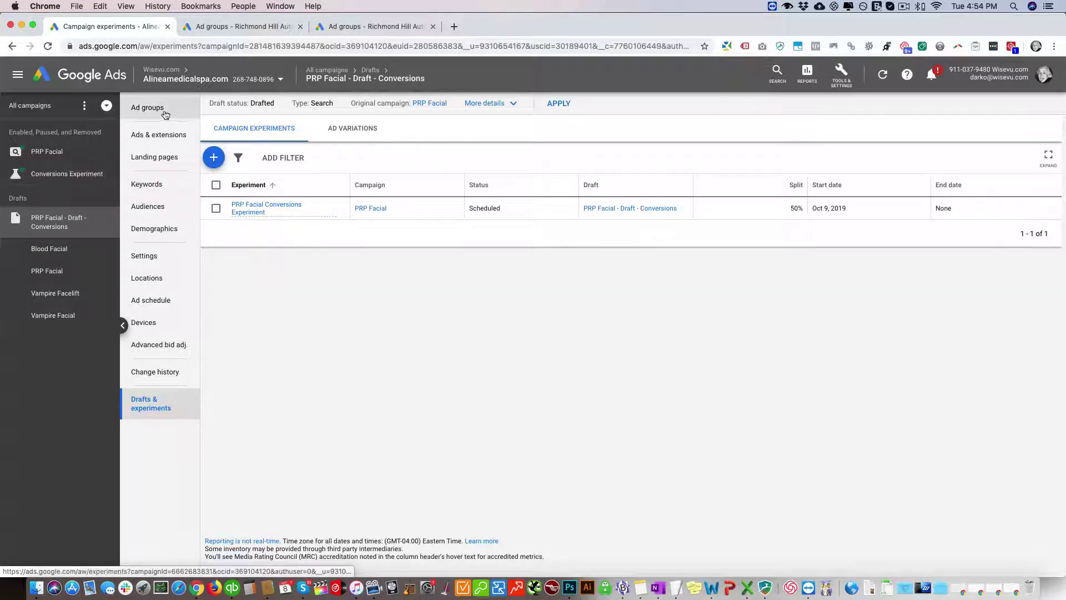
{"action": "left_click", "coordinate": [235, 28]}
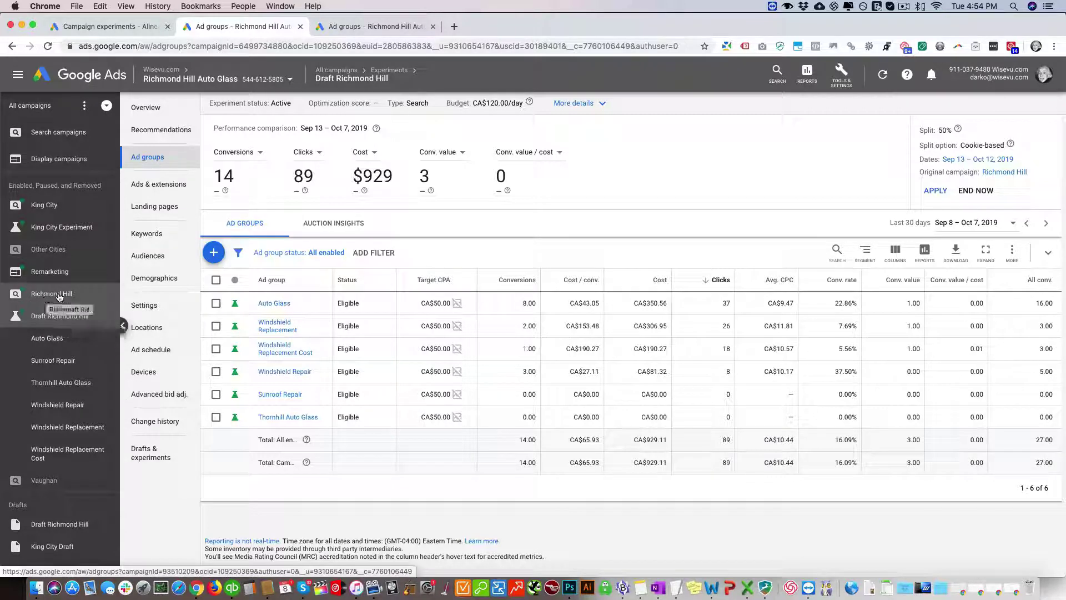
{"action": "left_click", "coordinate": [390, 26]}
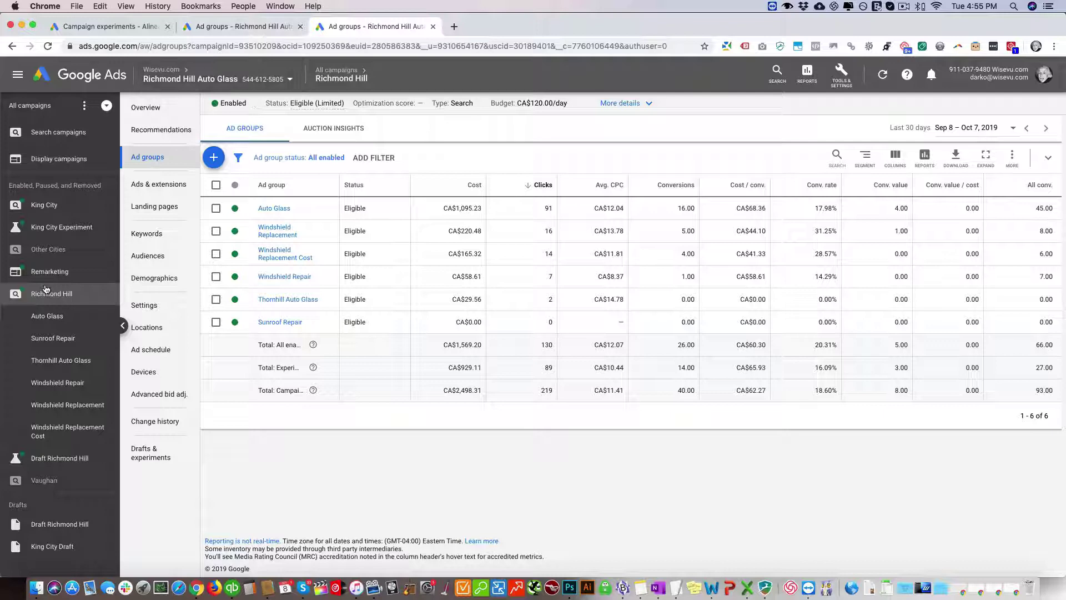
{"action": "left_click", "coordinate": [254, 27]}
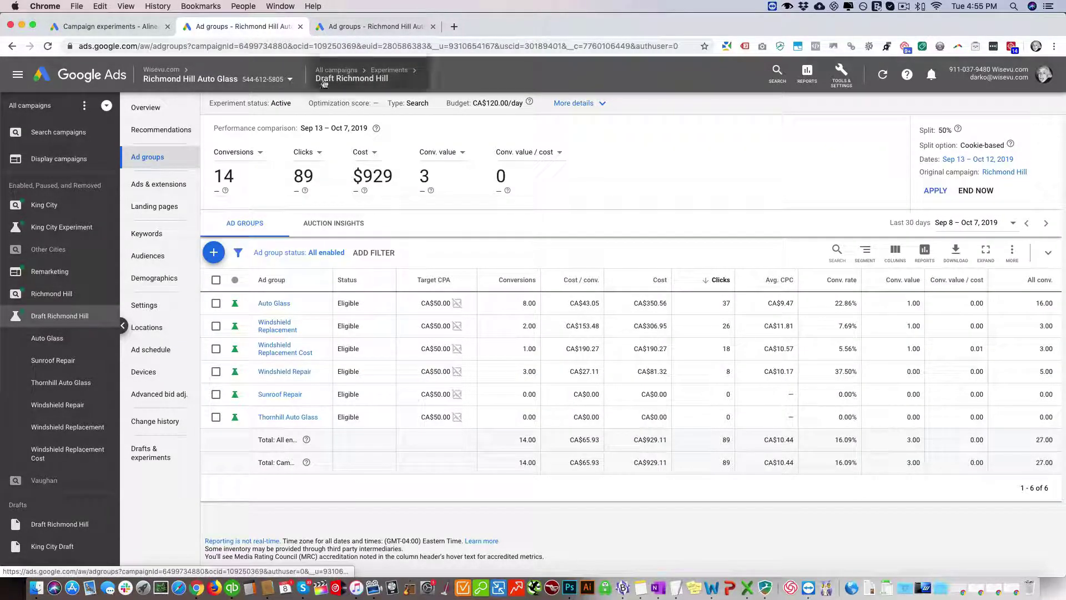
{"action": "left_click", "coordinate": [377, 27]}
{"action": "left_click", "coordinate": [245, 26]}
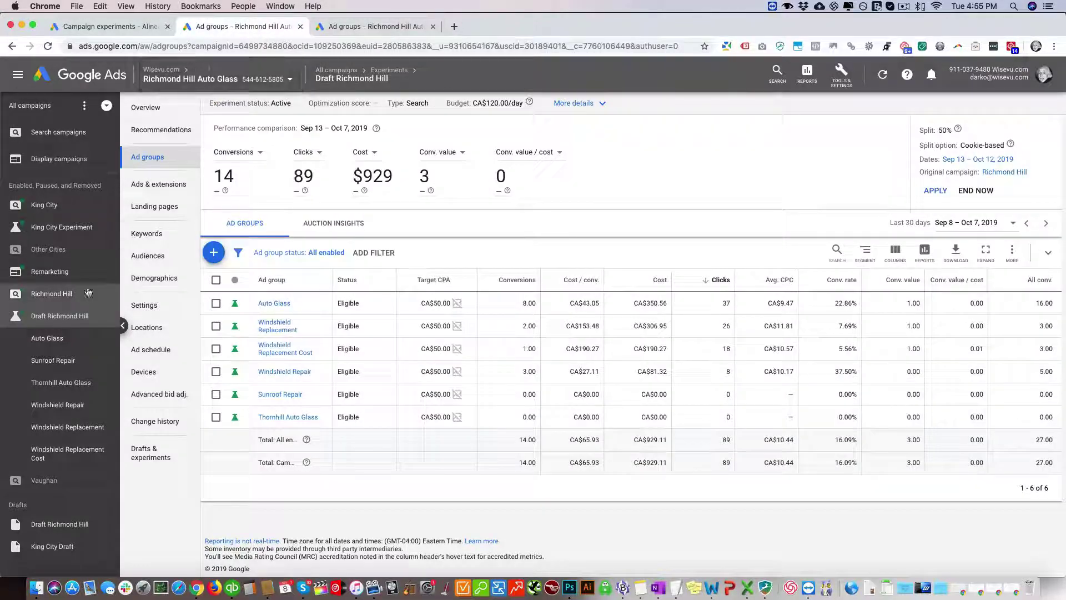
{"action": "left_click", "coordinate": [895, 251]}
{"action": "left_click", "coordinate": [895, 302]}
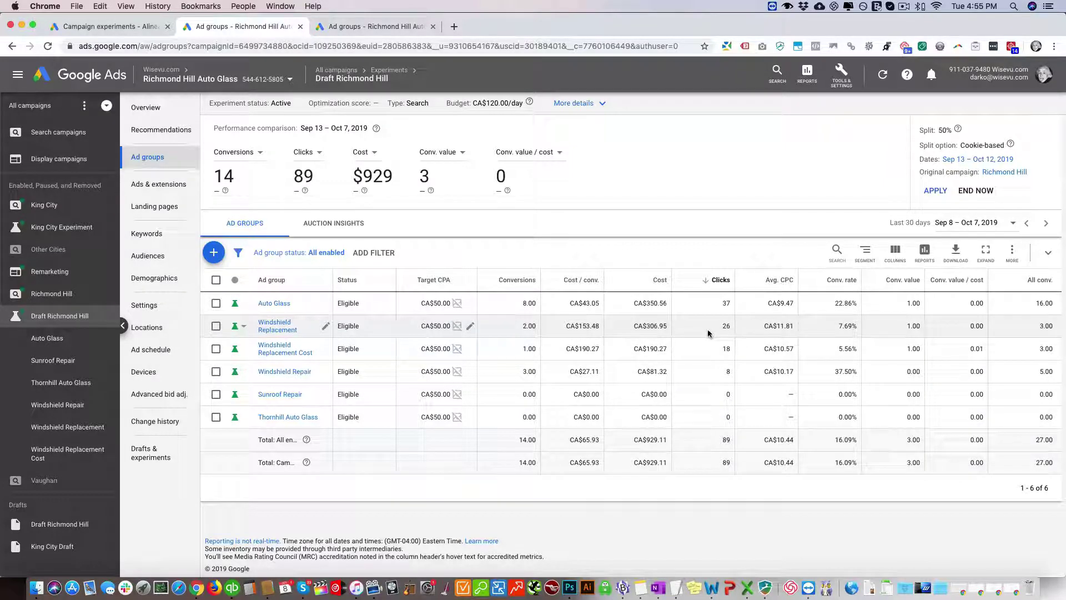
{"action": "left_click", "coordinate": [899, 263]}
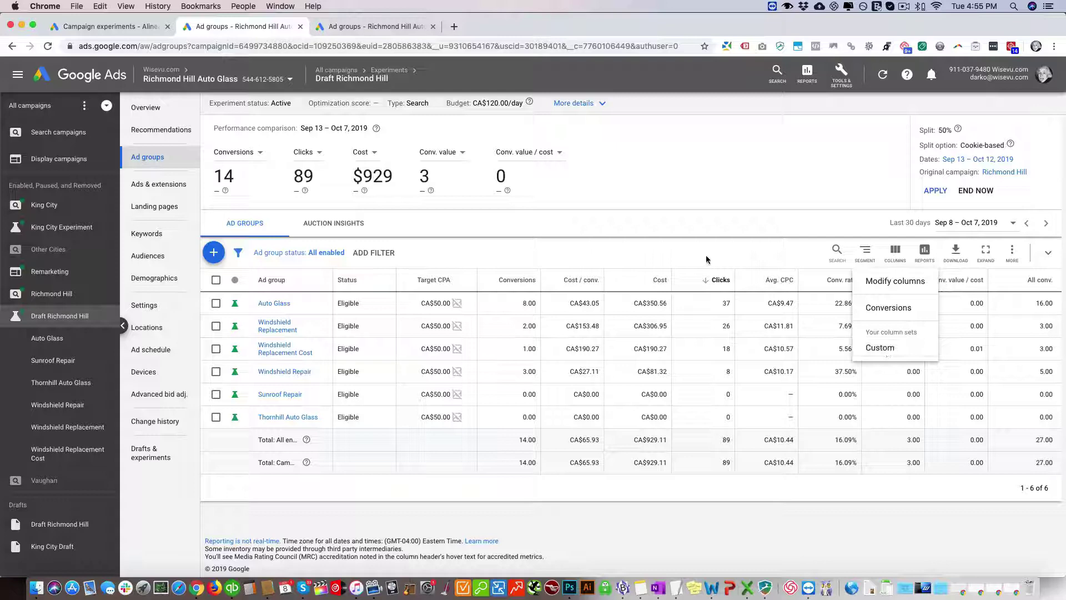
{"action": "left_click", "coordinate": [689, 227]}
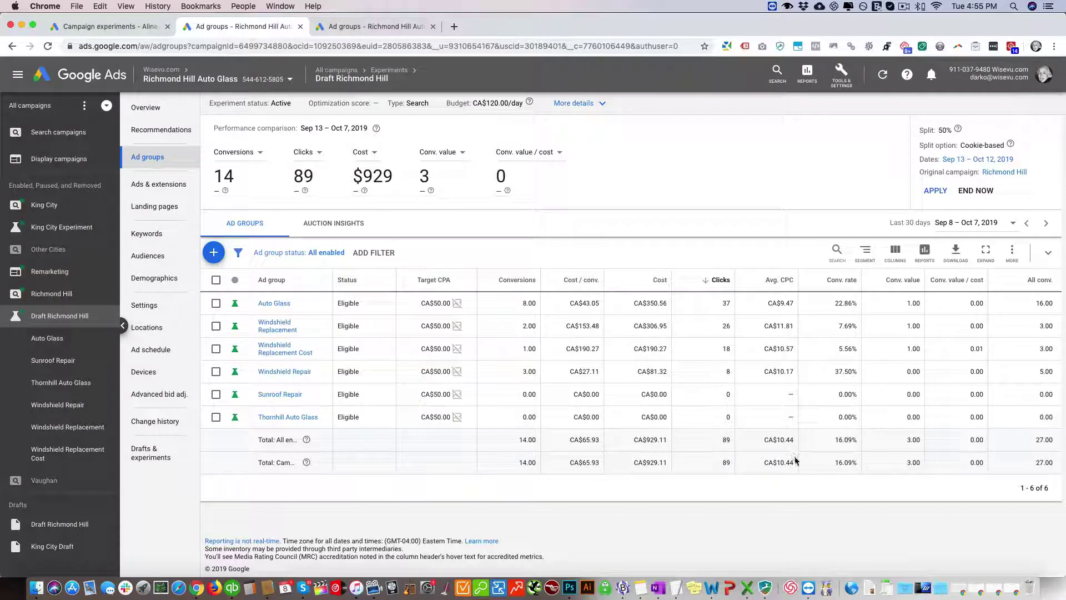
{"action": "left_click_drag", "start_coordinate": [856, 461], "coordinate": [835, 463]}
{"action": "left_click", "coordinate": [364, 26]}
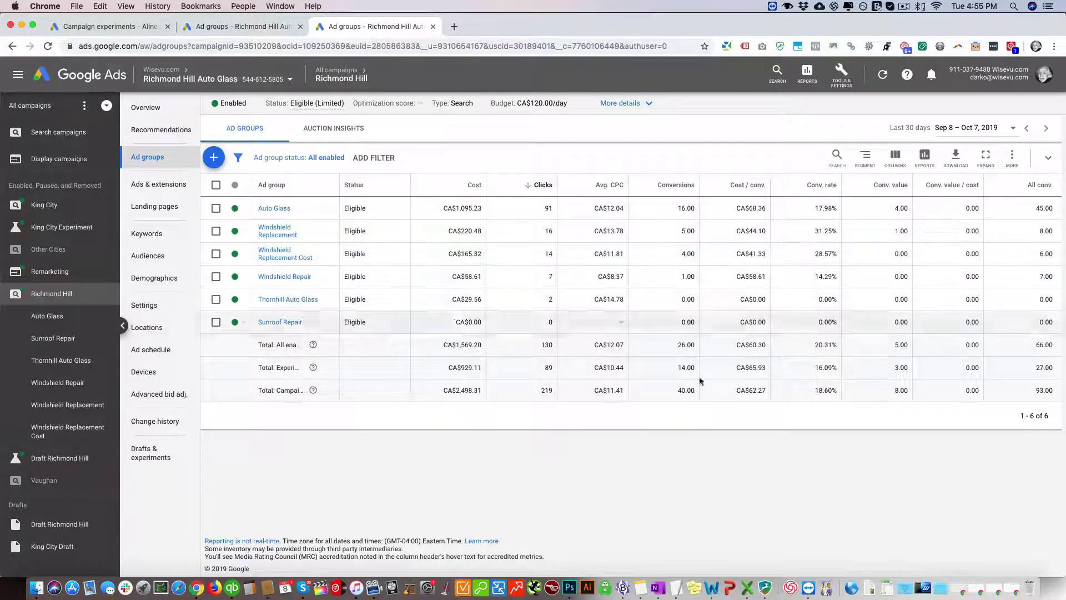
{"action": "mouse_move", "coordinate": [815, 390]}
{"action": "left_mouse_down"}
{"action": "mouse_move", "coordinate": [837, 388]}
{"action": "mouse_move", "coordinate": [816, 390]}
{"action": "left_mouse_up"}
{"action": "left_click", "coordinate": [290, 27]}
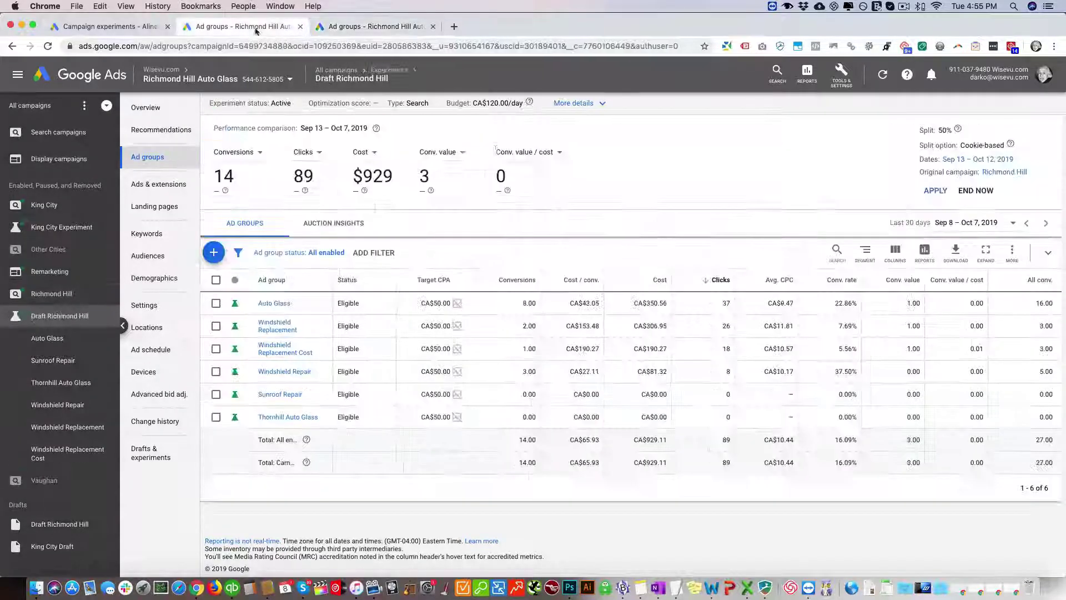
{"action": "triple_click", "coordinate": [845, 460]}
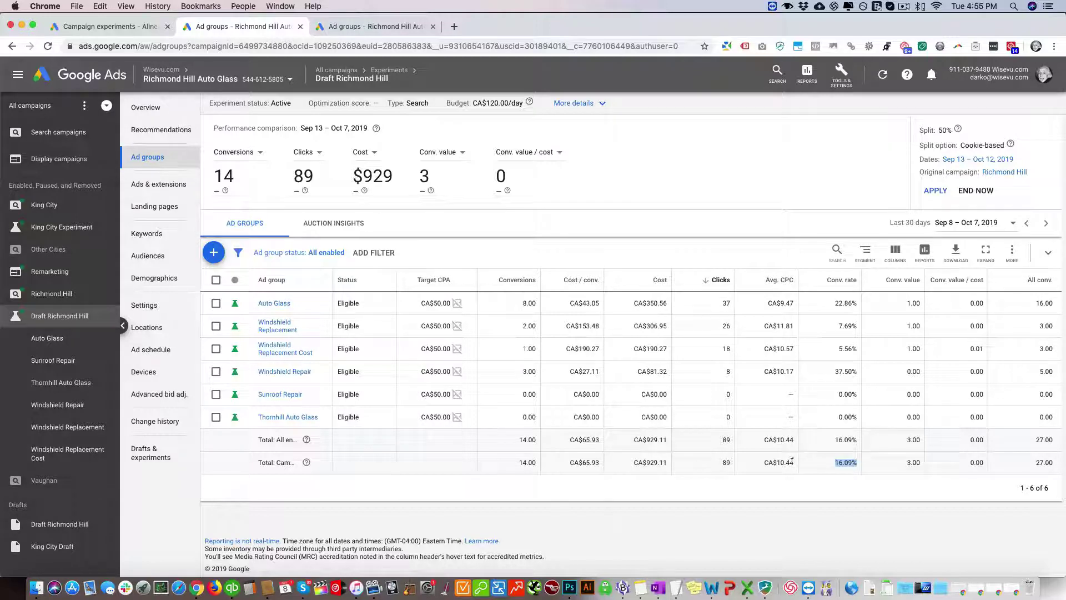
{"action": "left_click_drag", "start_coordinate": [793, 461], "coordinate": [765, 461]}
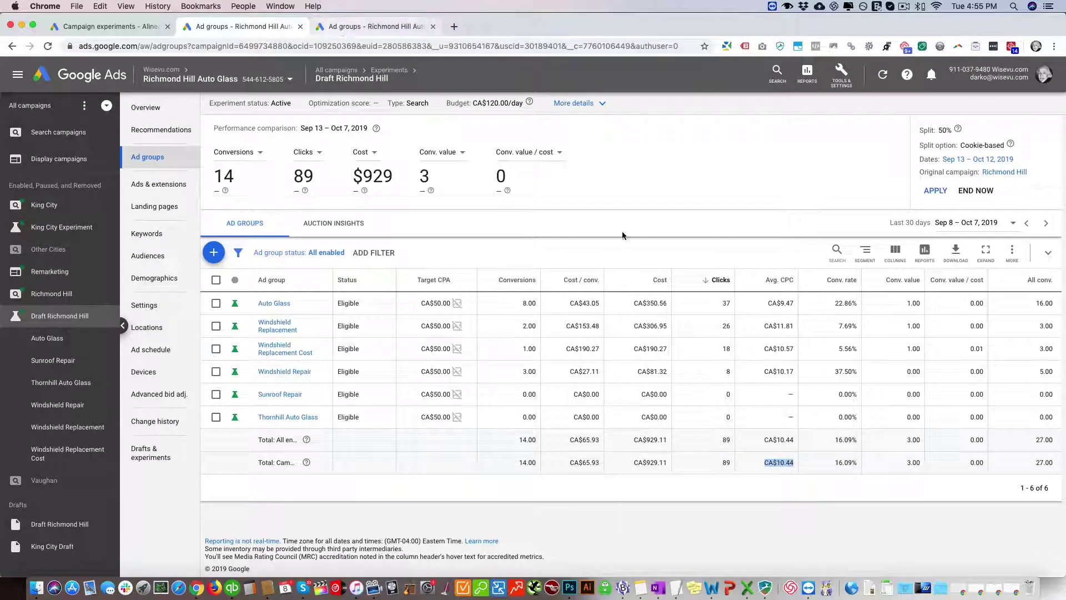
{"action": "left_click", "coordinate": [340, 28]}
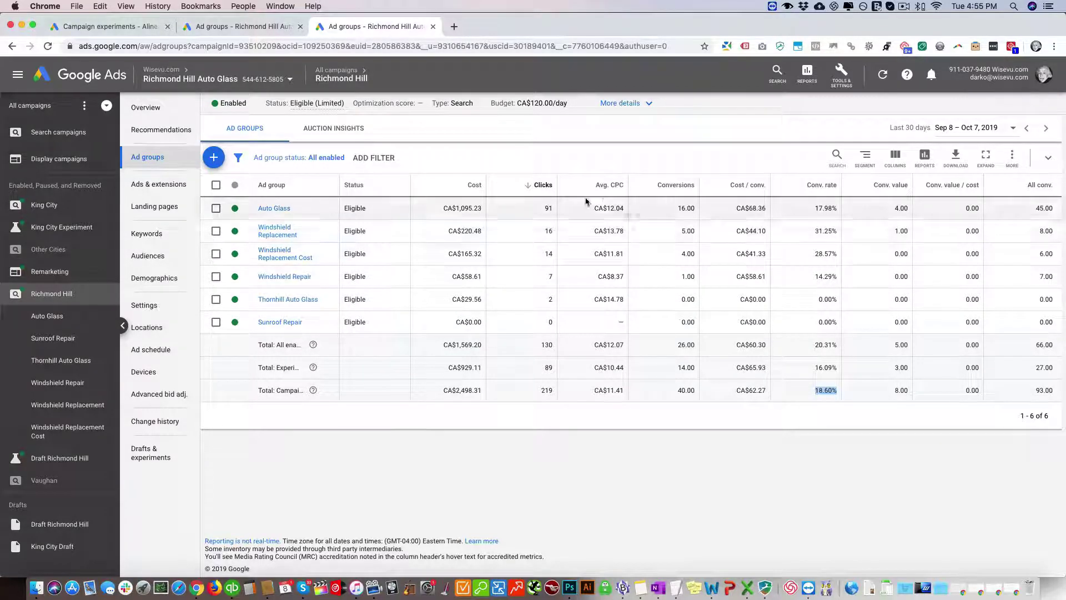
{"action": "left_click_drag", "start_coordinate": [625, 390], "coordinate": [592, 390]}
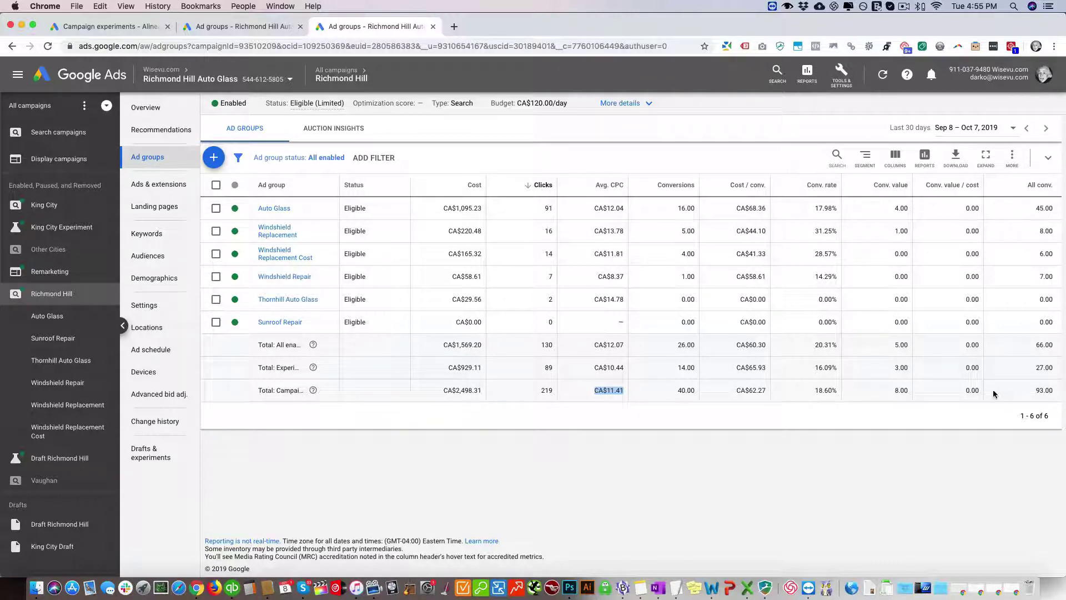
{"action": "key", "text": "ctrl+shift+Tab"}
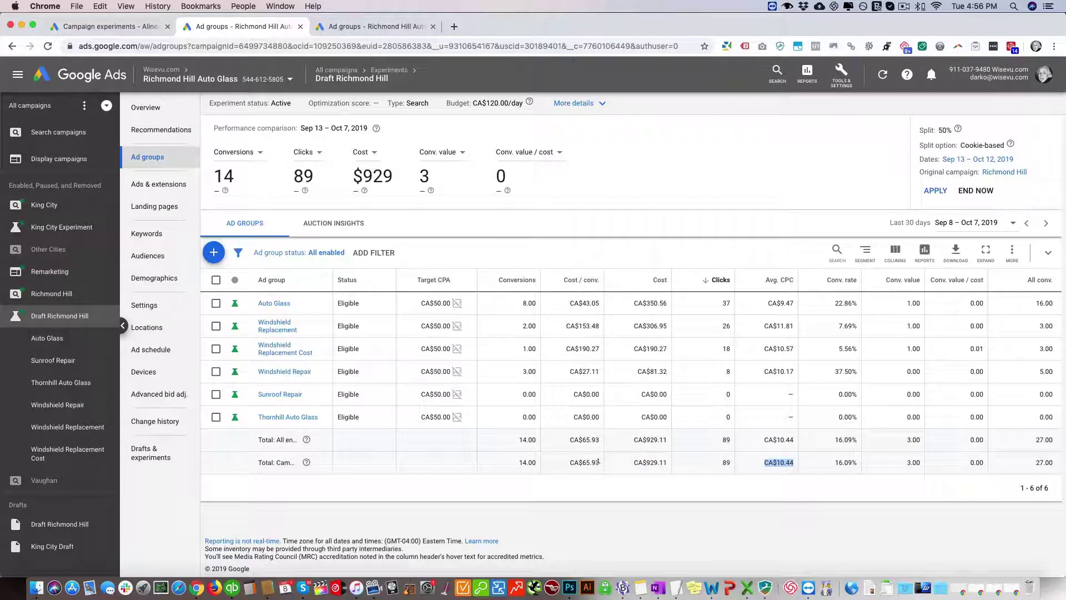
Highlight the original campaign's CA$62.27 cost per conversion, then open the Draft Experiment Campaigns notes.
{"action": "left_click", "coordinate": [345, 28]}
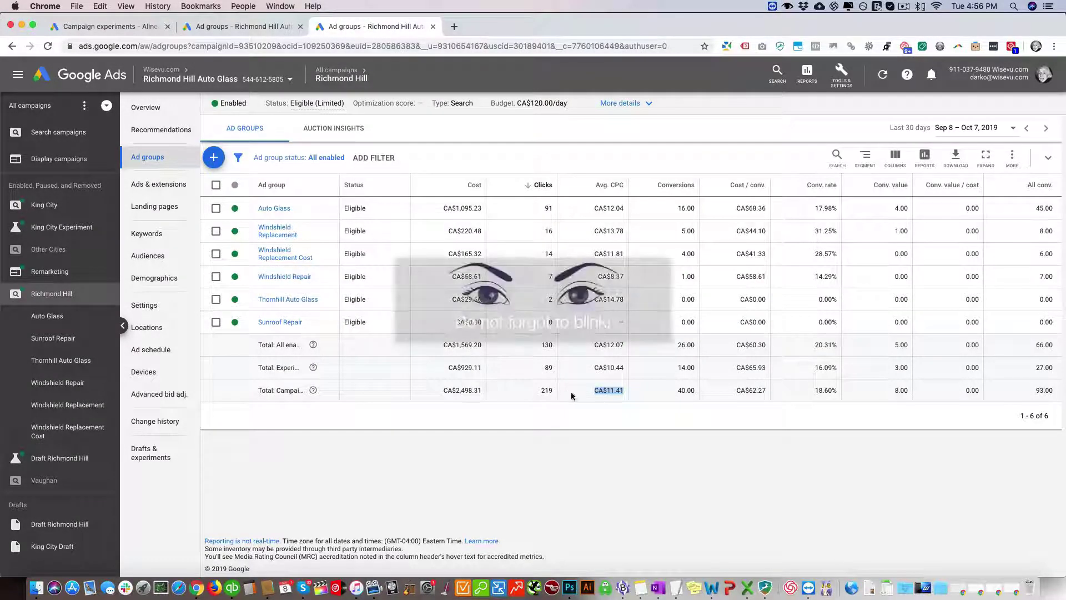
{"action": "left_click", "coordinate": [662, 443]}
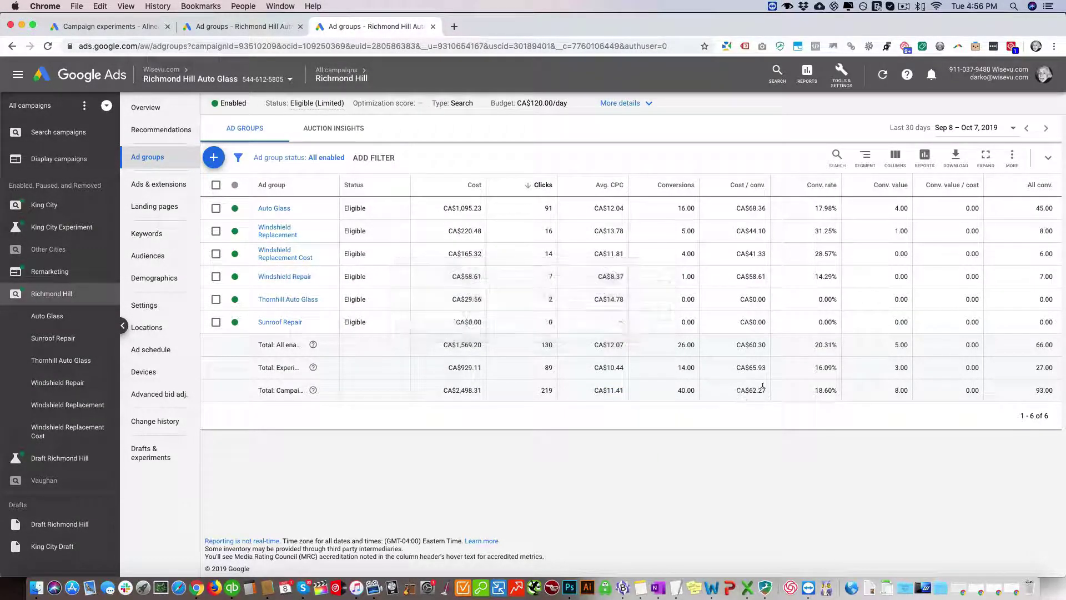
{"action": "triple_click", "coordinate": [725, 395]}
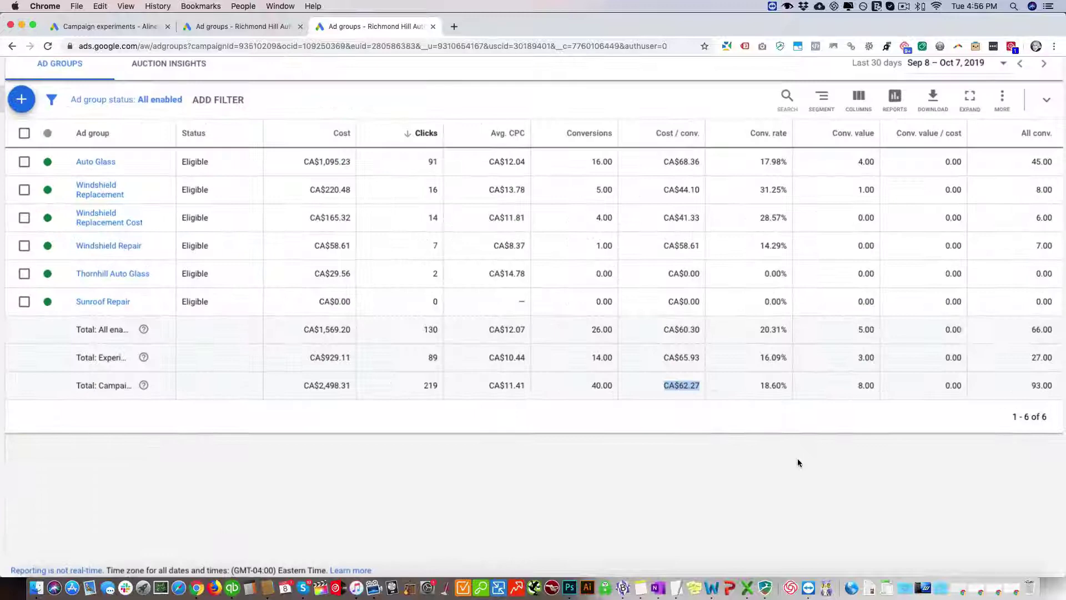
{"action": "key", "text": "super+equal"}
{"action": "key", "text": "super+0"}
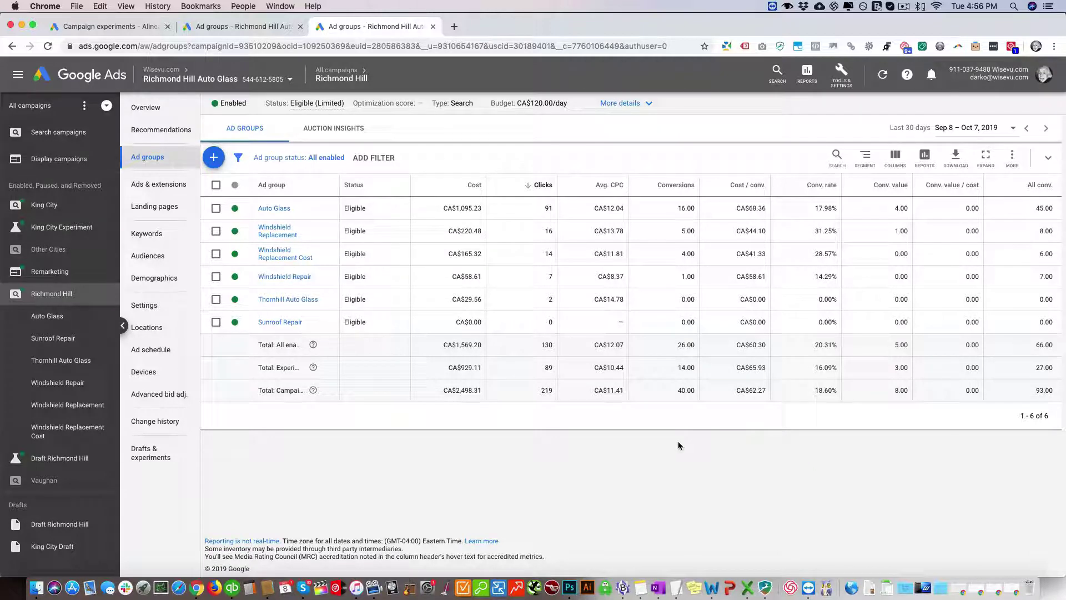
{"action": "left_click", "coordinate": [244, 26]}
{"action": "left_click", "coordinate": [492, 27]}
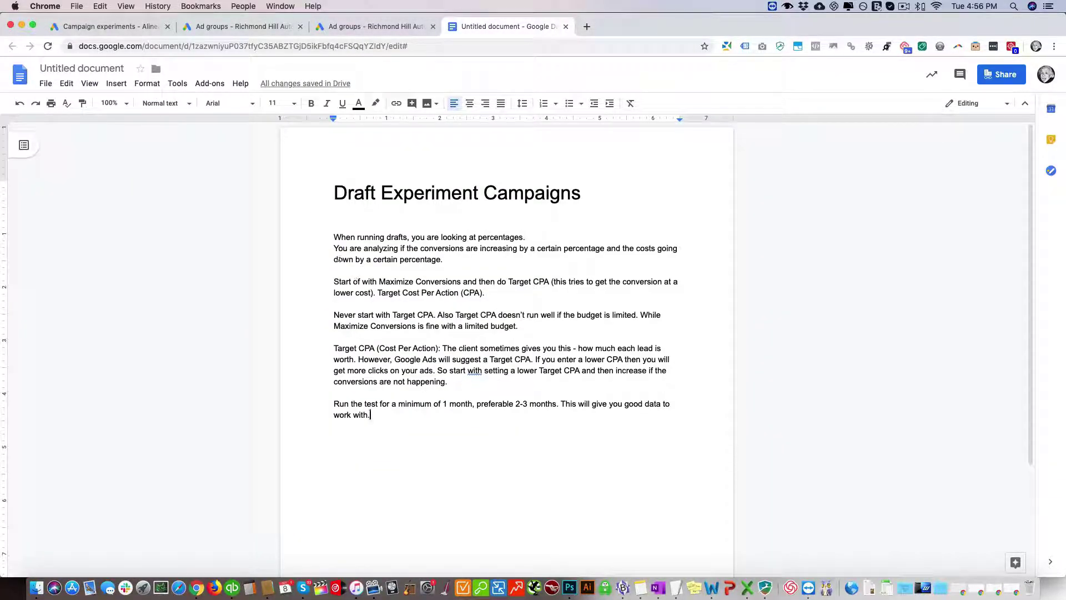
{"action": "left_click_drag", "start_coordinate": [334, 237], "coordinate": [535, 236]}
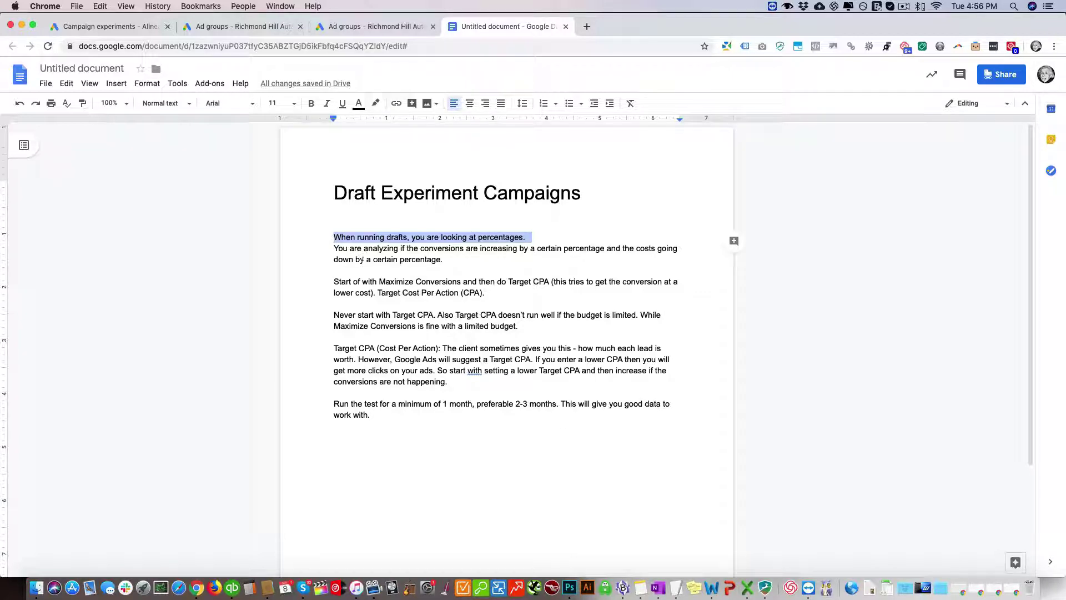
{"action": "left_click", "coordinate": [444, 260]}
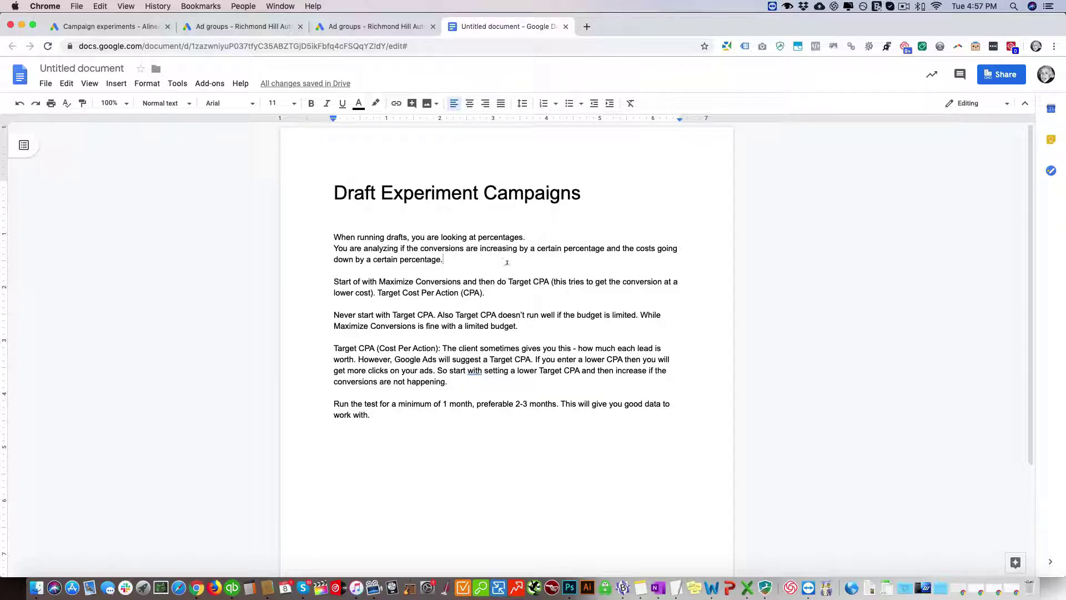
Go back to Campaign experiments and open Draft Richmond Hill's ad groups.
{"action": "left_click", "coordinate": [105, 26]}
{"action": "left_click", "coordinate": [236, 29]}
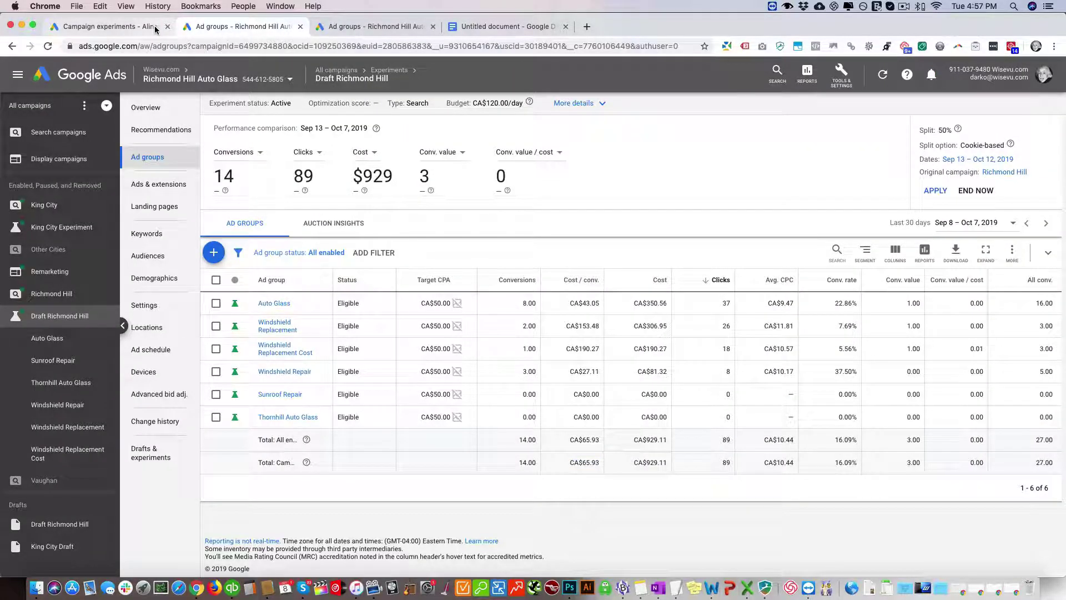